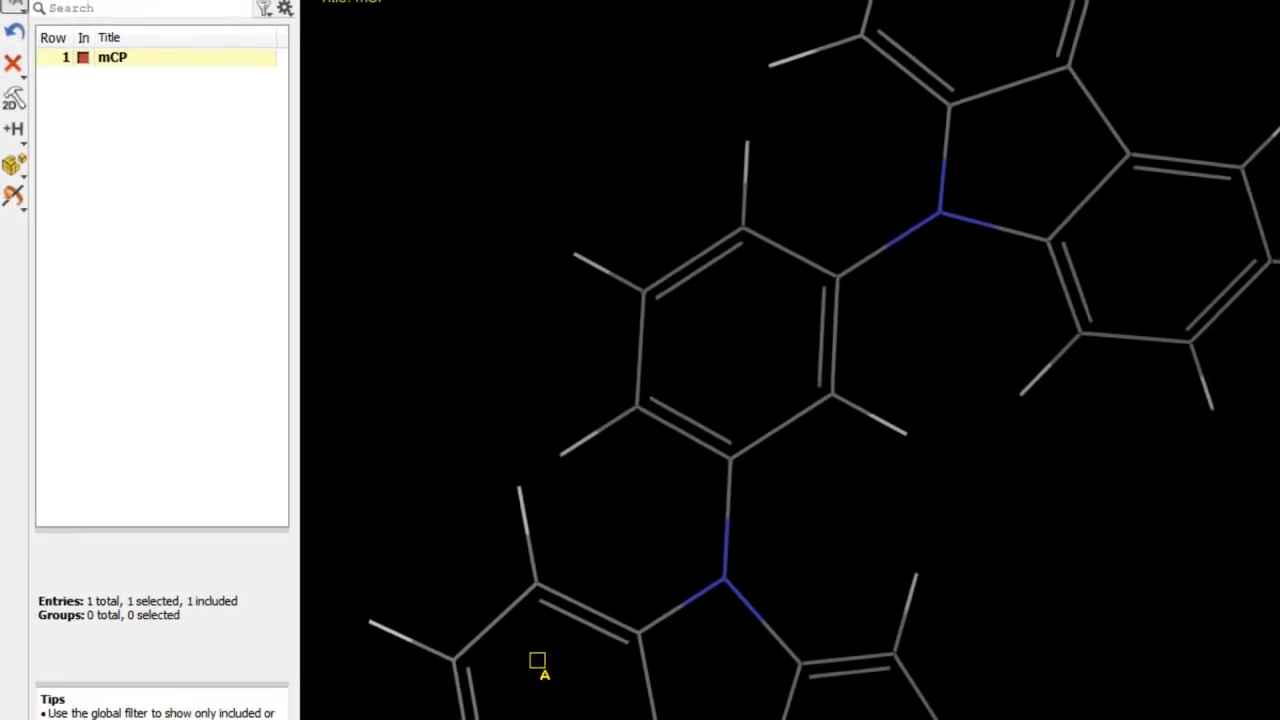
scroll(661, 394, "up", 3)
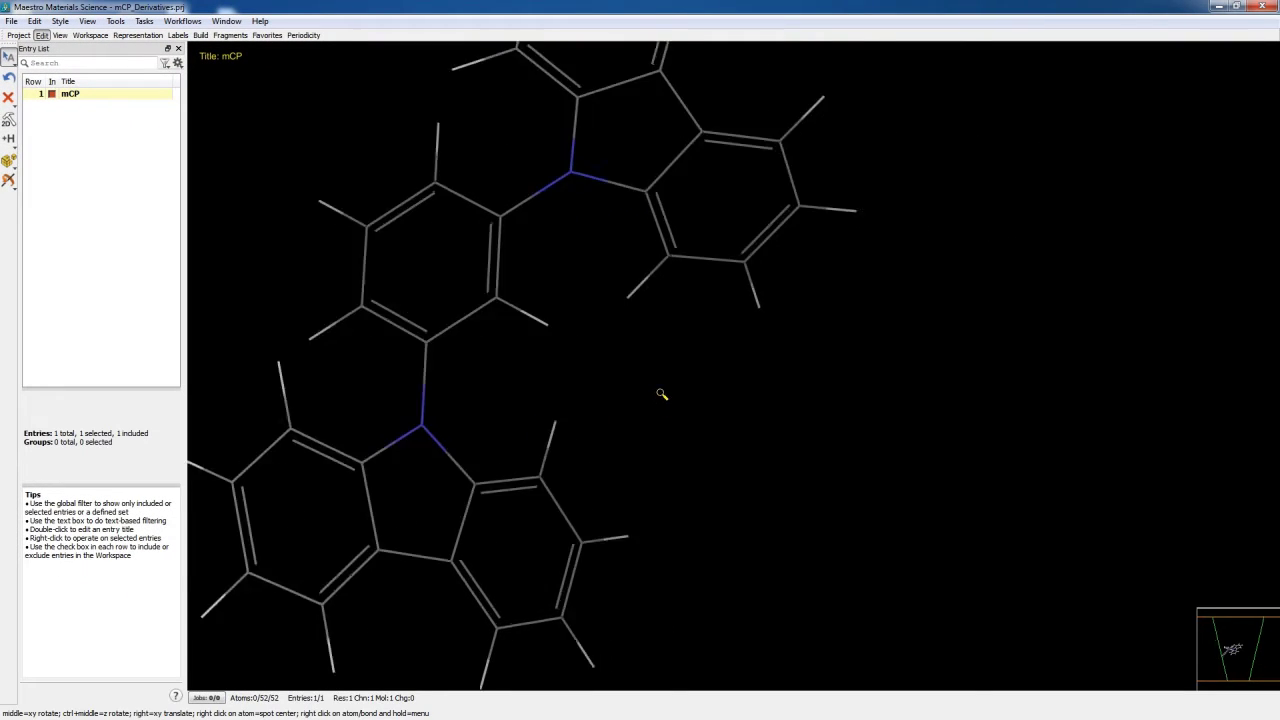
scroll(661, 394, "down", 5)
left_click_drag(720, 463, 681, 508)
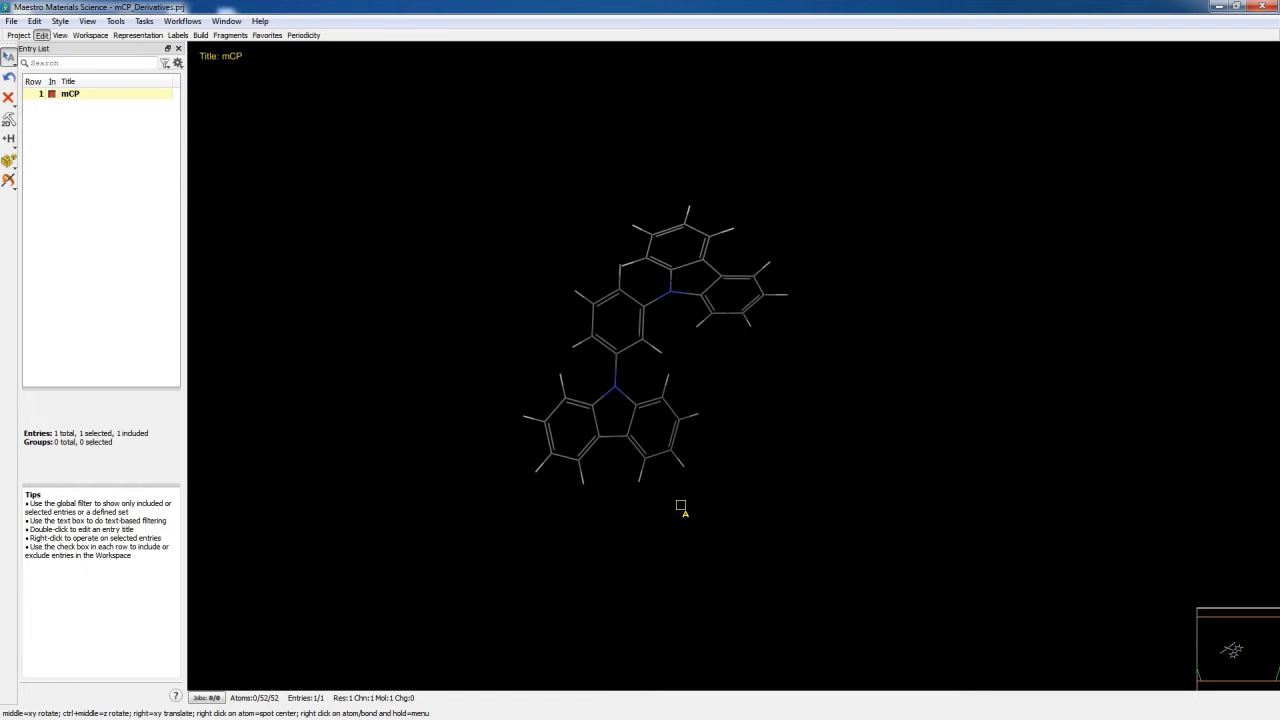
- Open Interactive Enumeration and import the mCP molecule from the workspace as the core of the combinatorial library
left_click(114, 21)
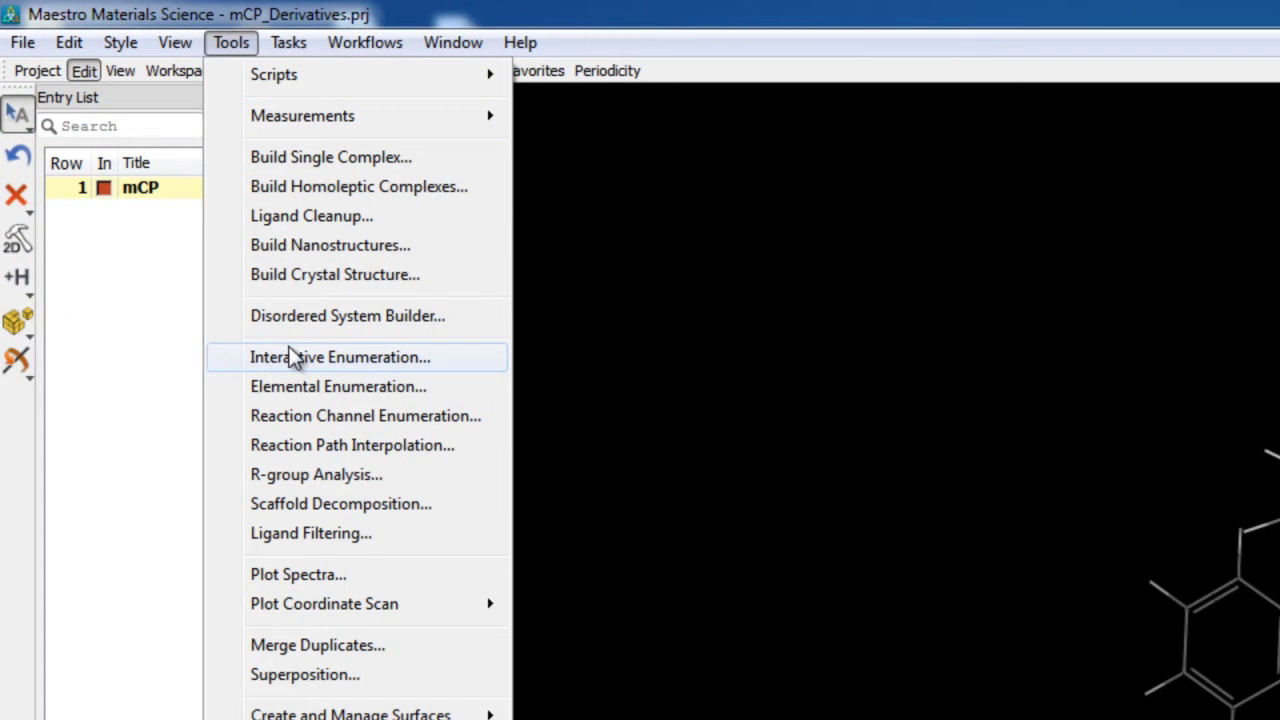
left_click(447, 362)
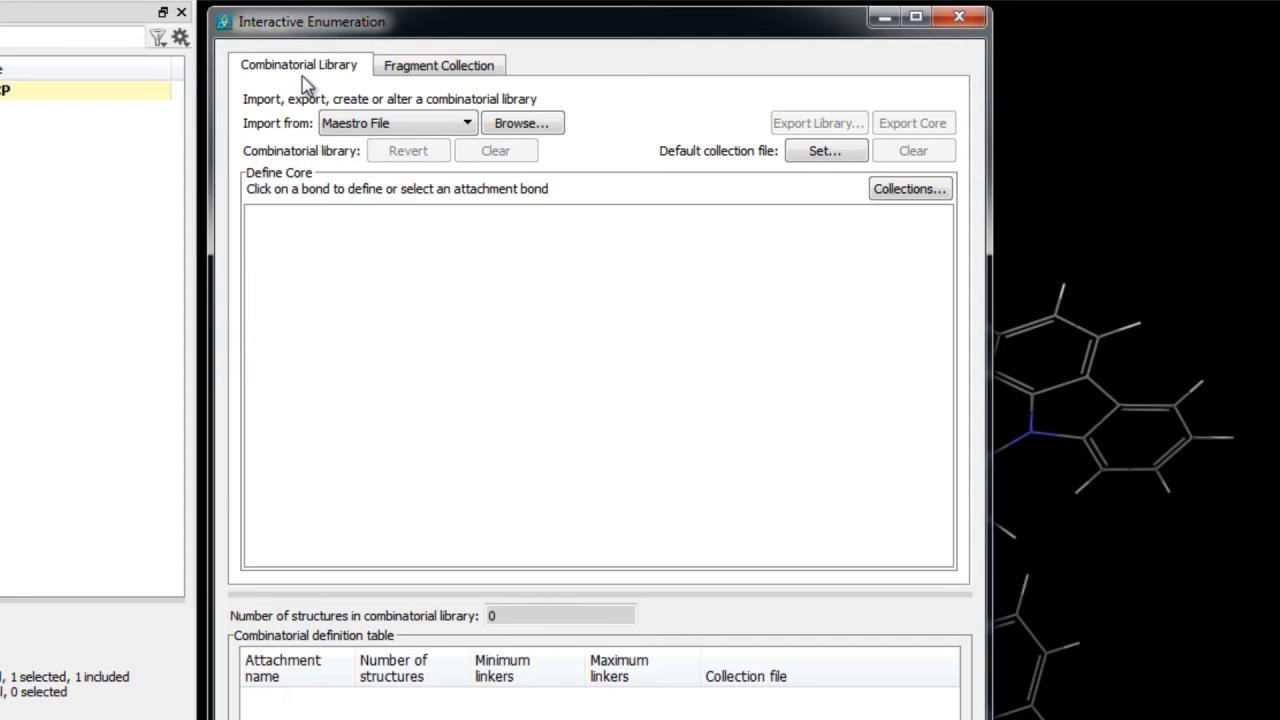
left_click(446, 72)
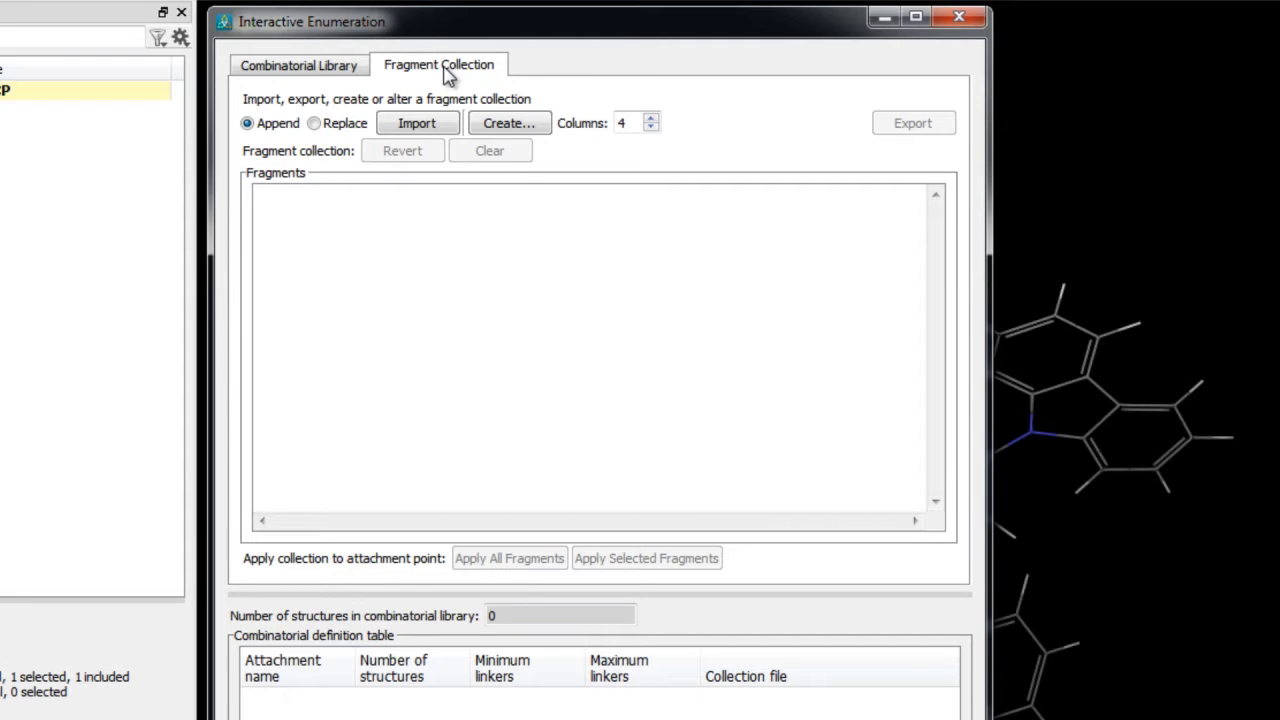
left_click(288, 75)
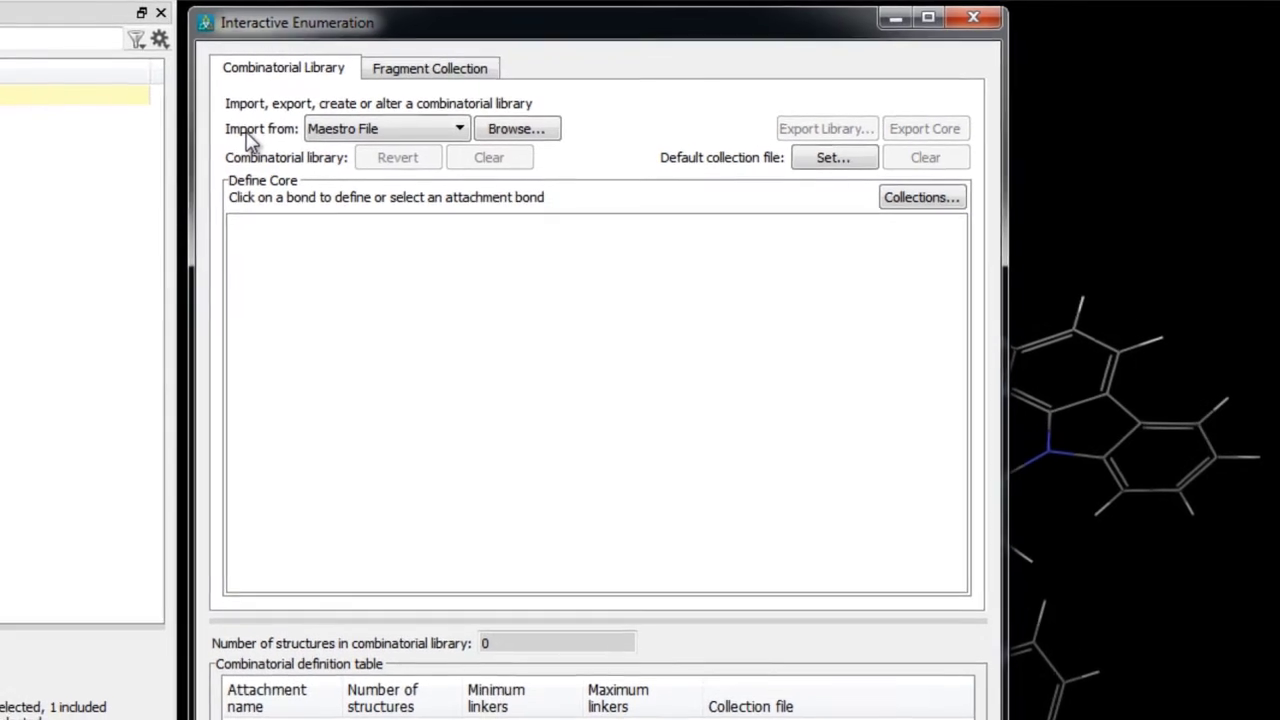
left_click(375, 148)
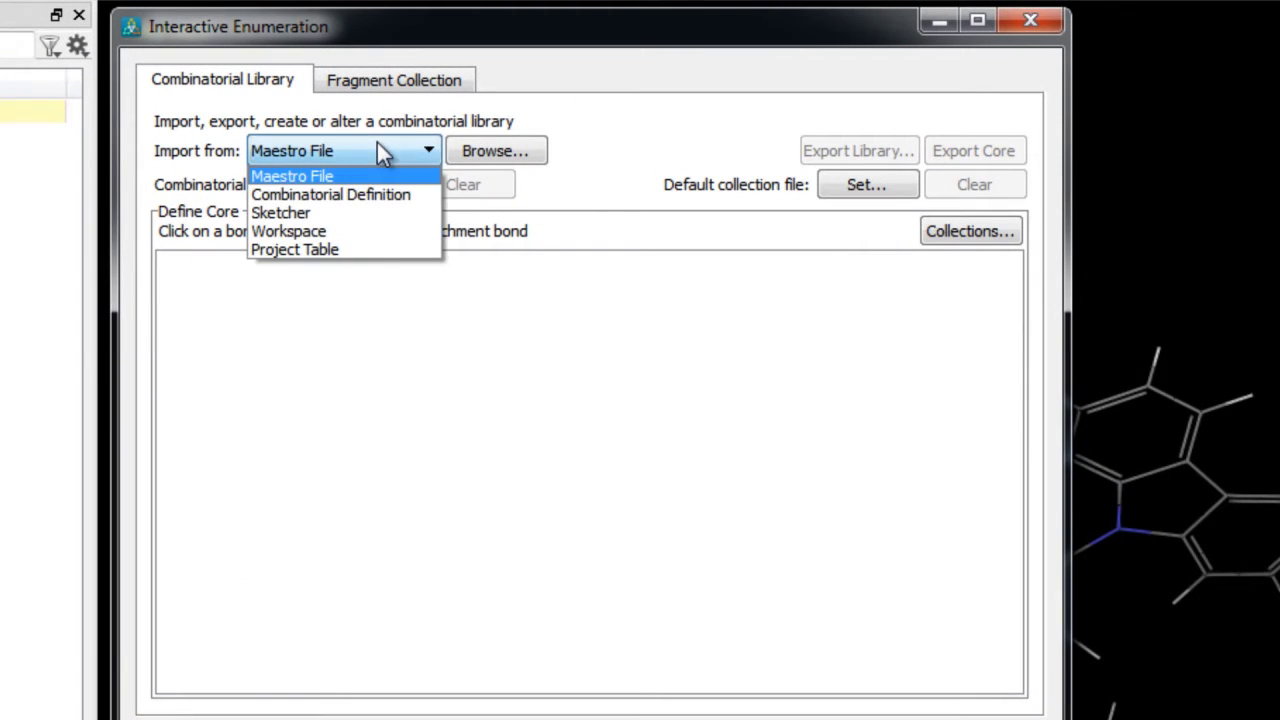
left_click(345, 228)
left_click(505, 150)
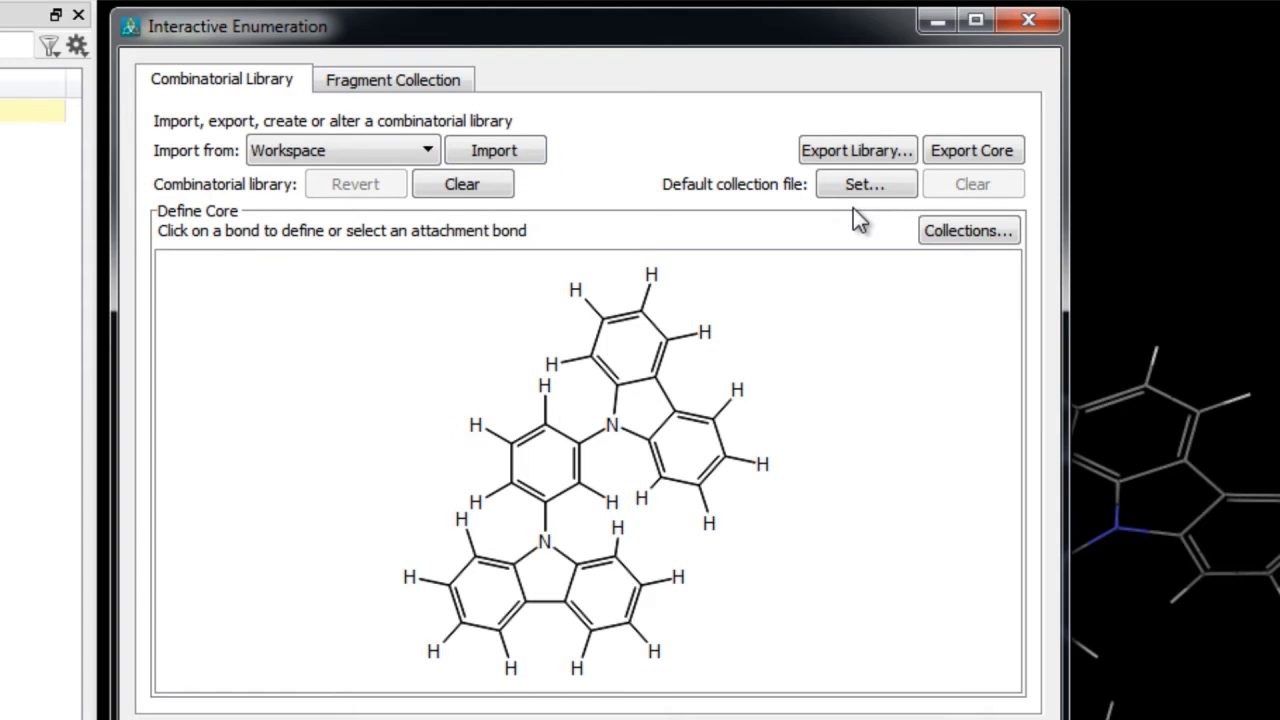
- Set oled_subs.bld as the default fragment collection file for the combinatorial library
left_click(404, 84)
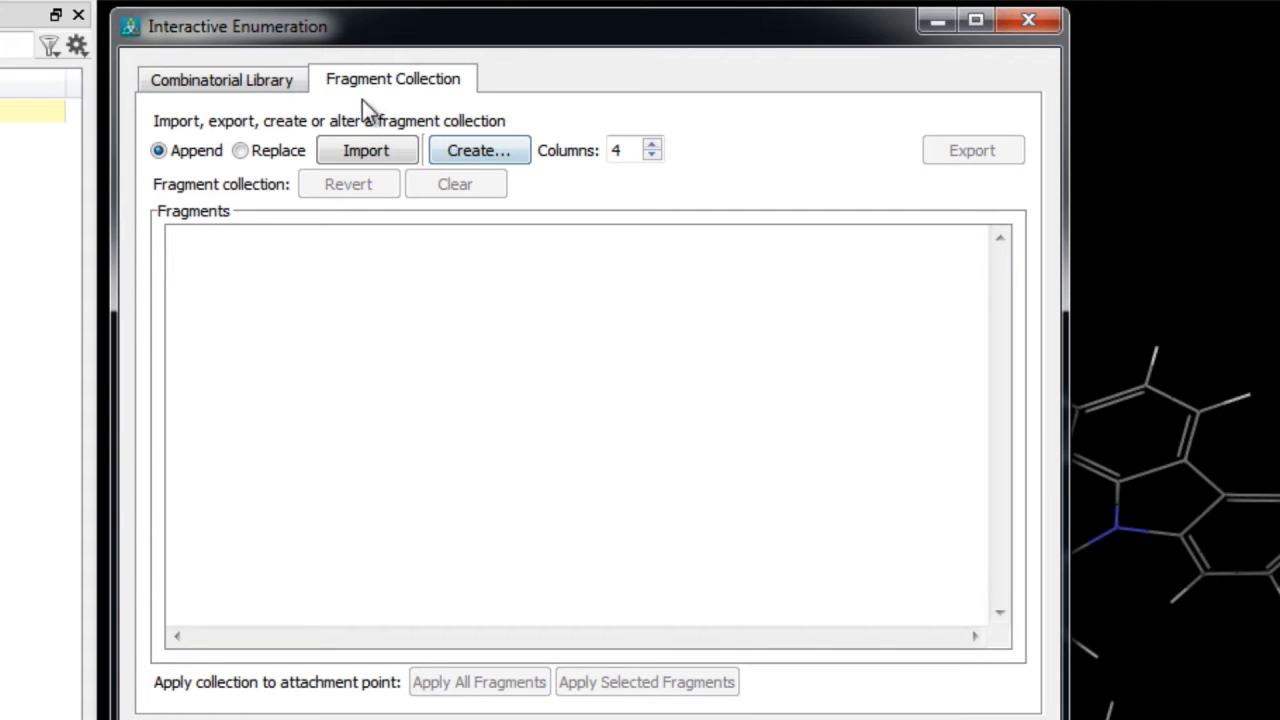
left_click(274, 82)
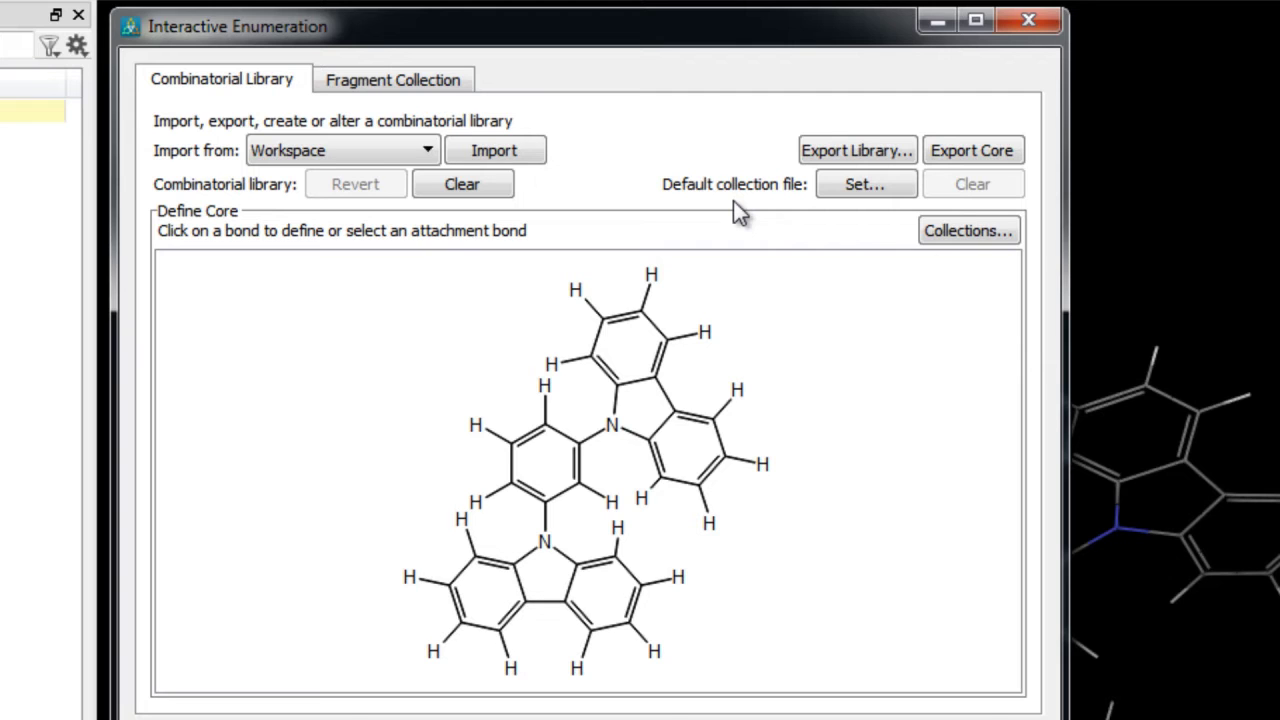
left_click(877, 185)
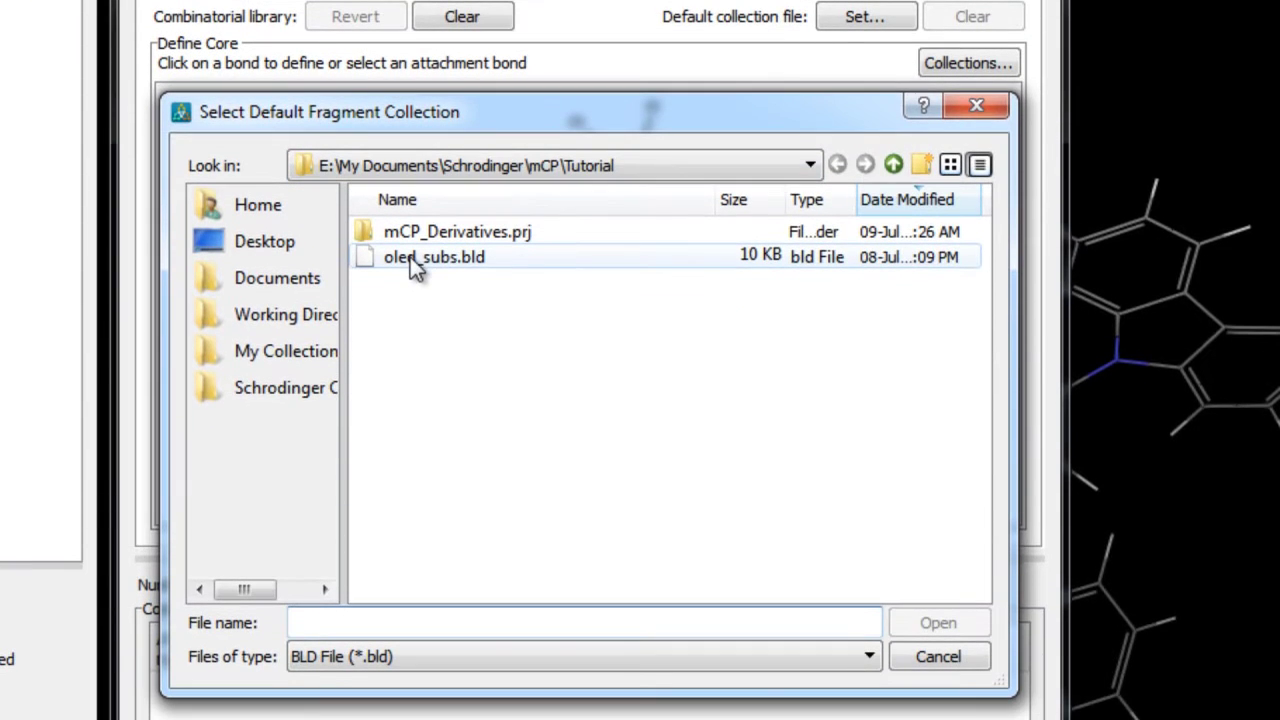
left_click(493, 258)
double_click(493, 258)
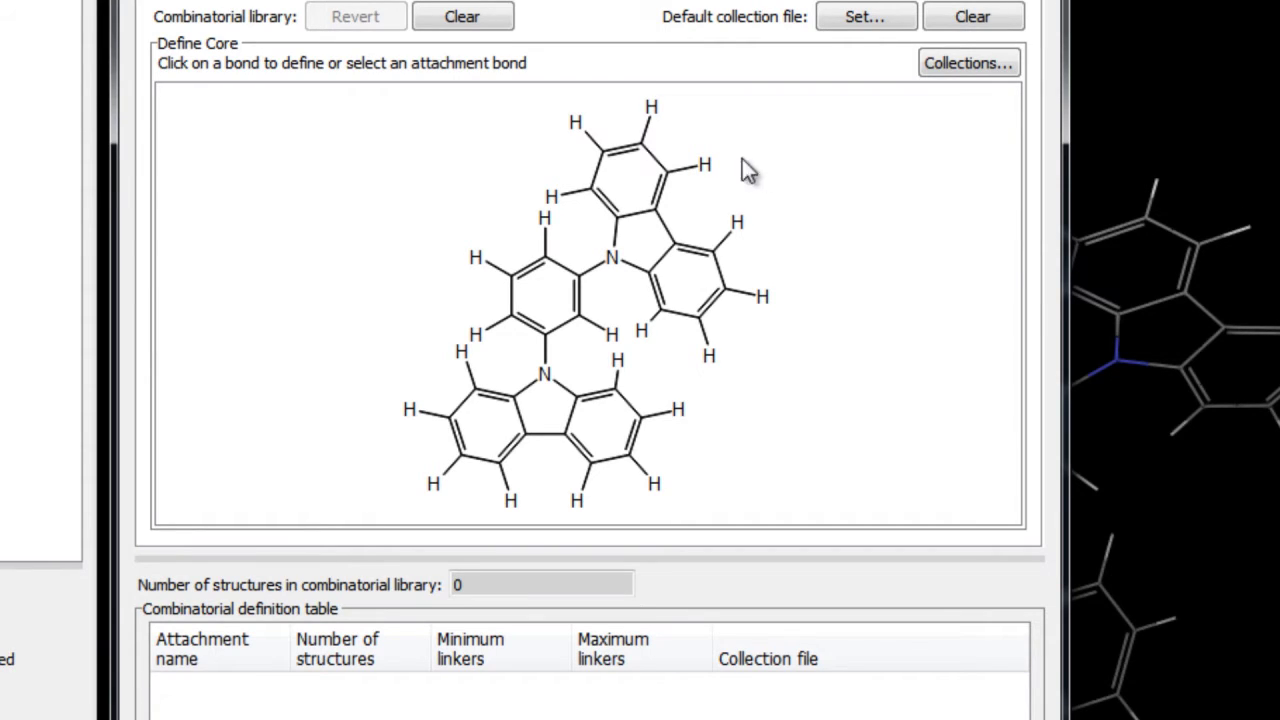
- Define seven C–H attachment bonds on the core: two on the upper carbazole, four on the lower carbazole and one on the central phenyl ring
left_click(650, 127)
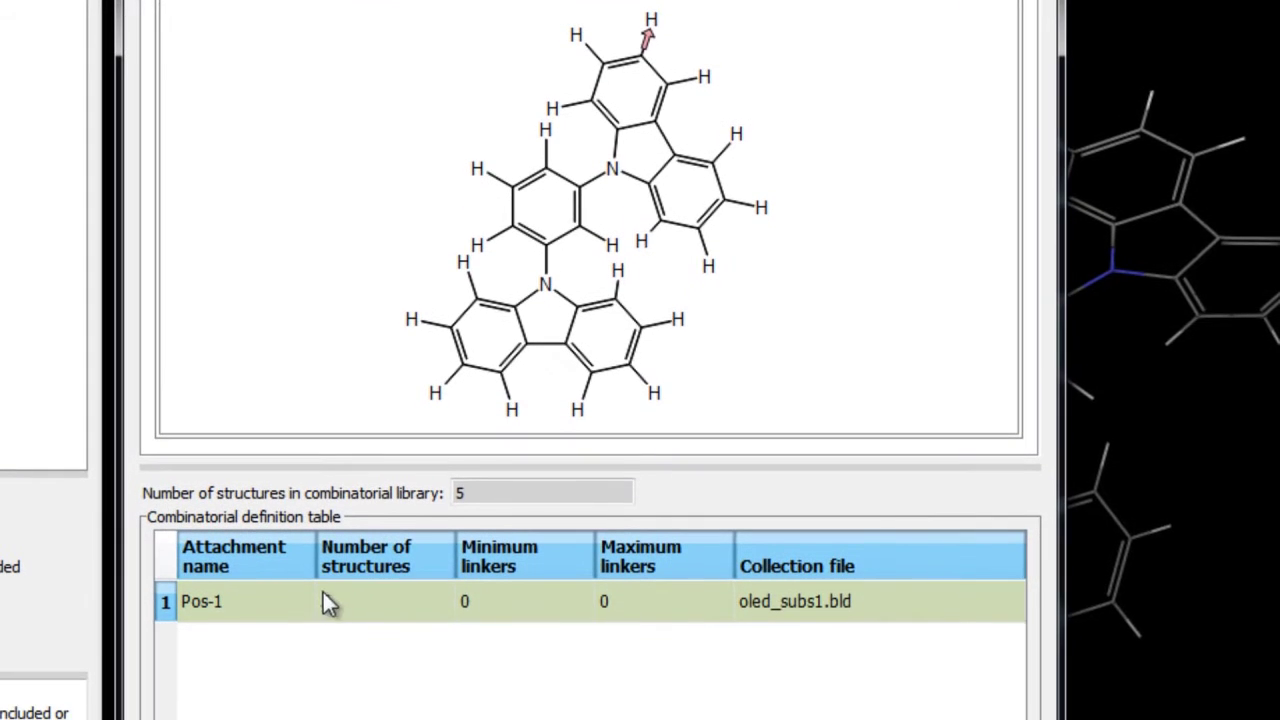
left_click(742, 206)
left_click(667, 335)
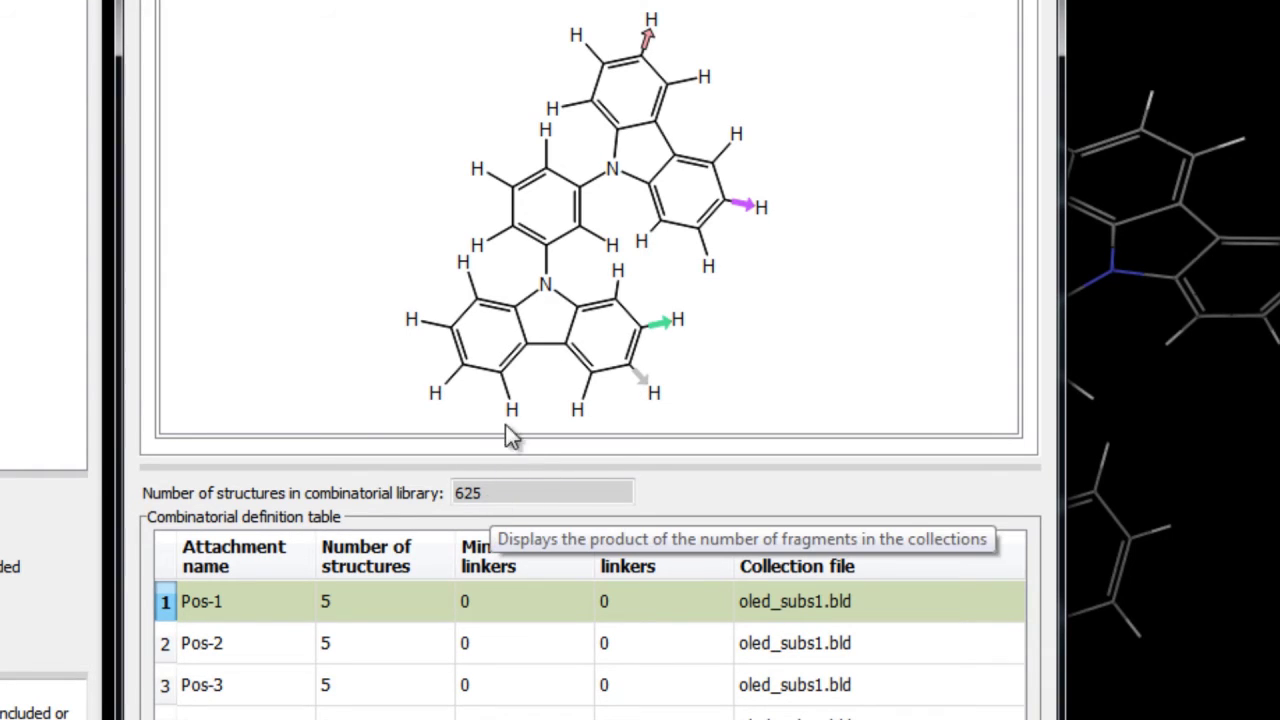
left_click(451, 374)
left_click(430, 326)
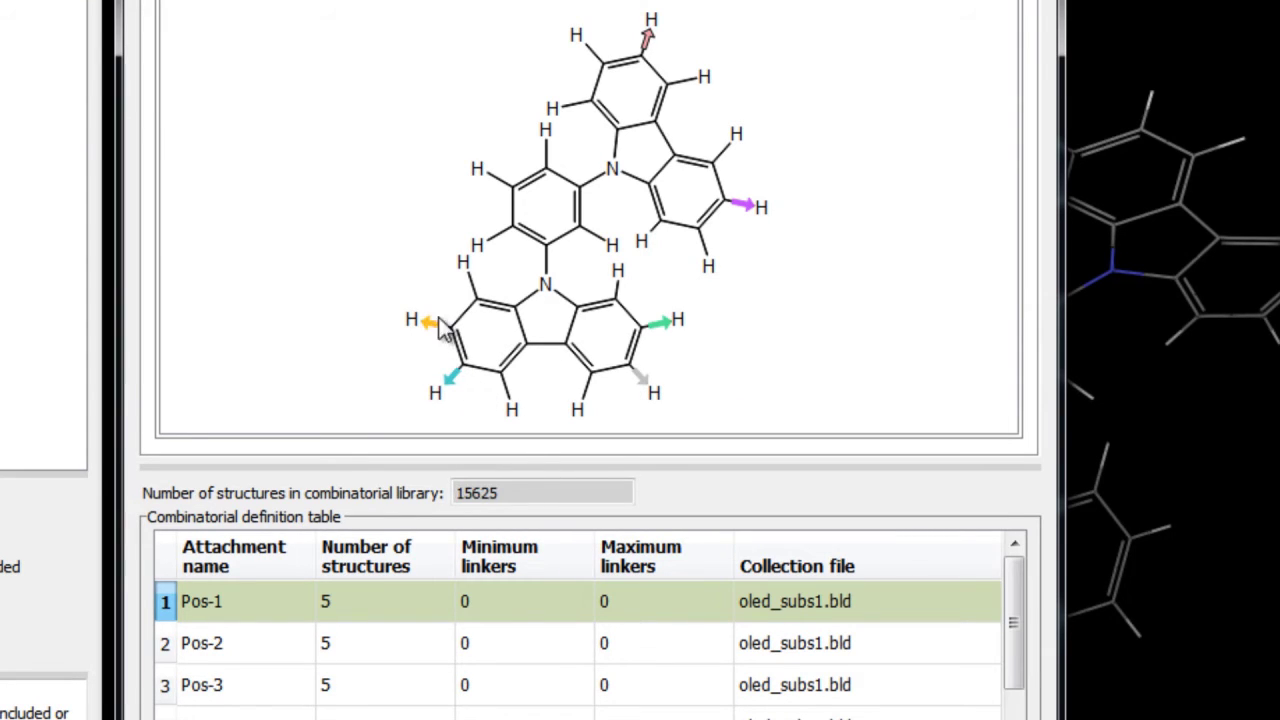
left_click(492, 180)
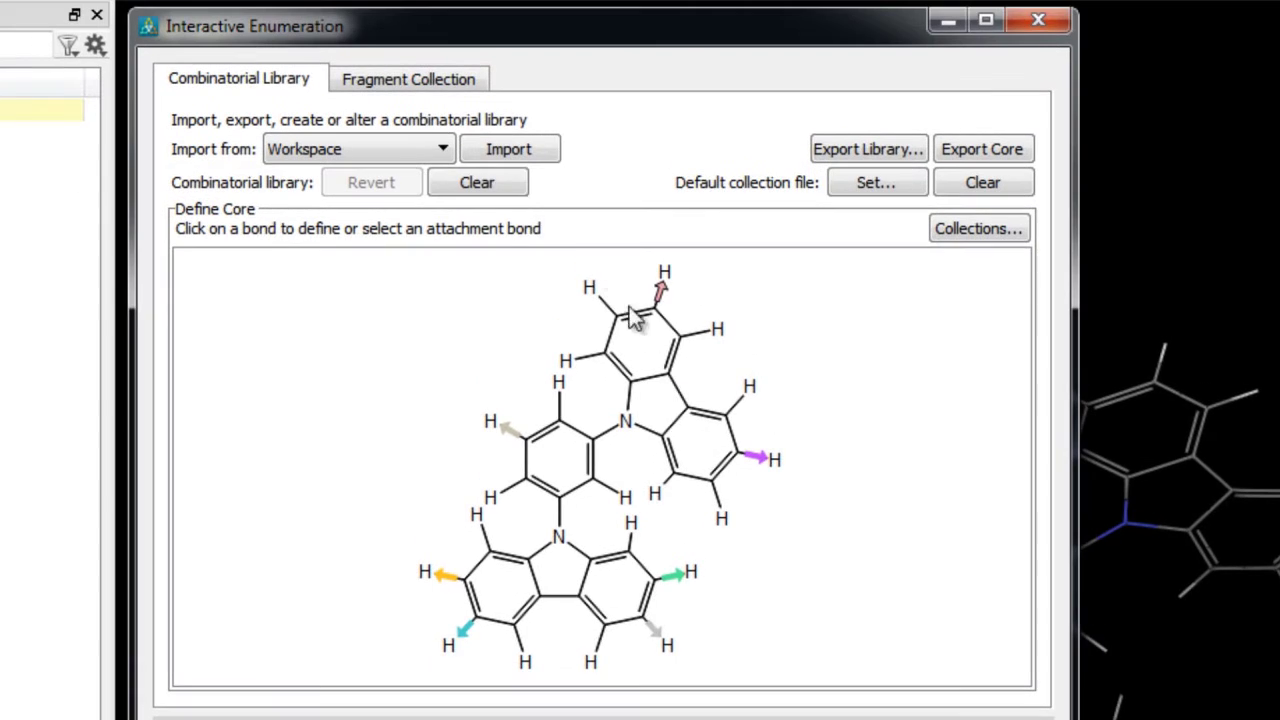
- Review the structures in the loaded fragment collection and the actions available for the 1-naphtyl fragment
left_click(478, 80)
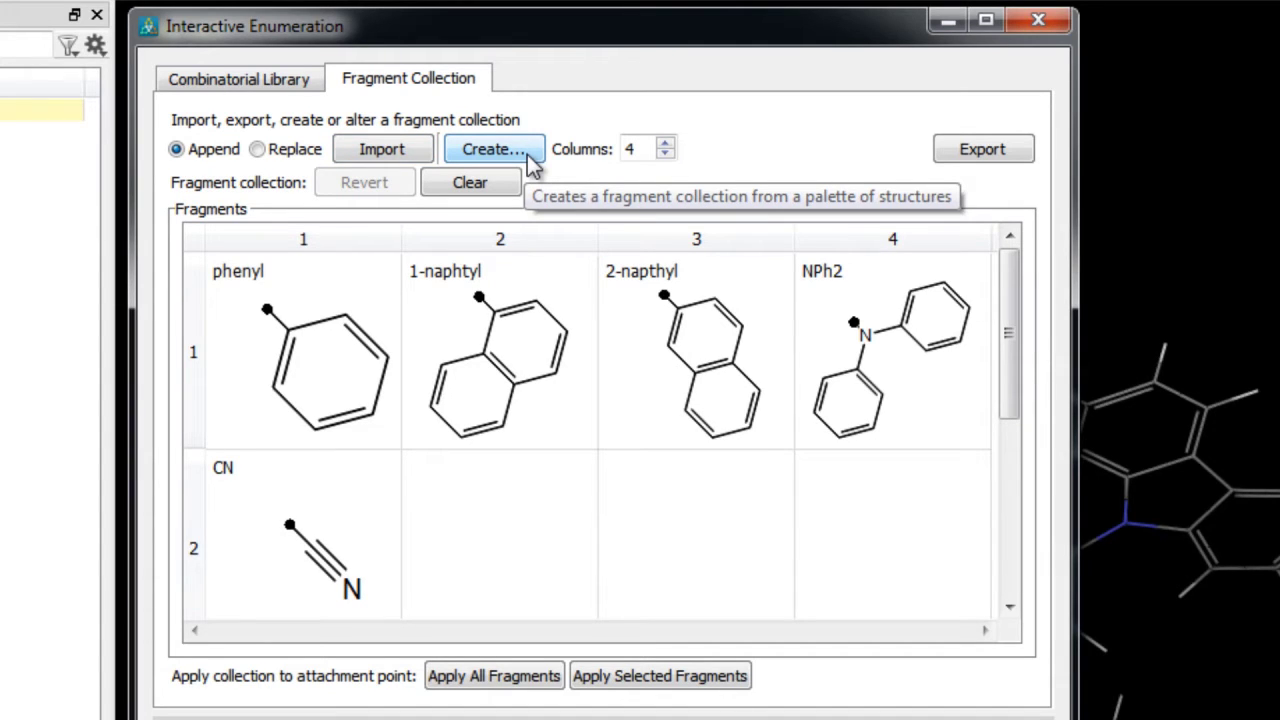
right_click(533, 301)
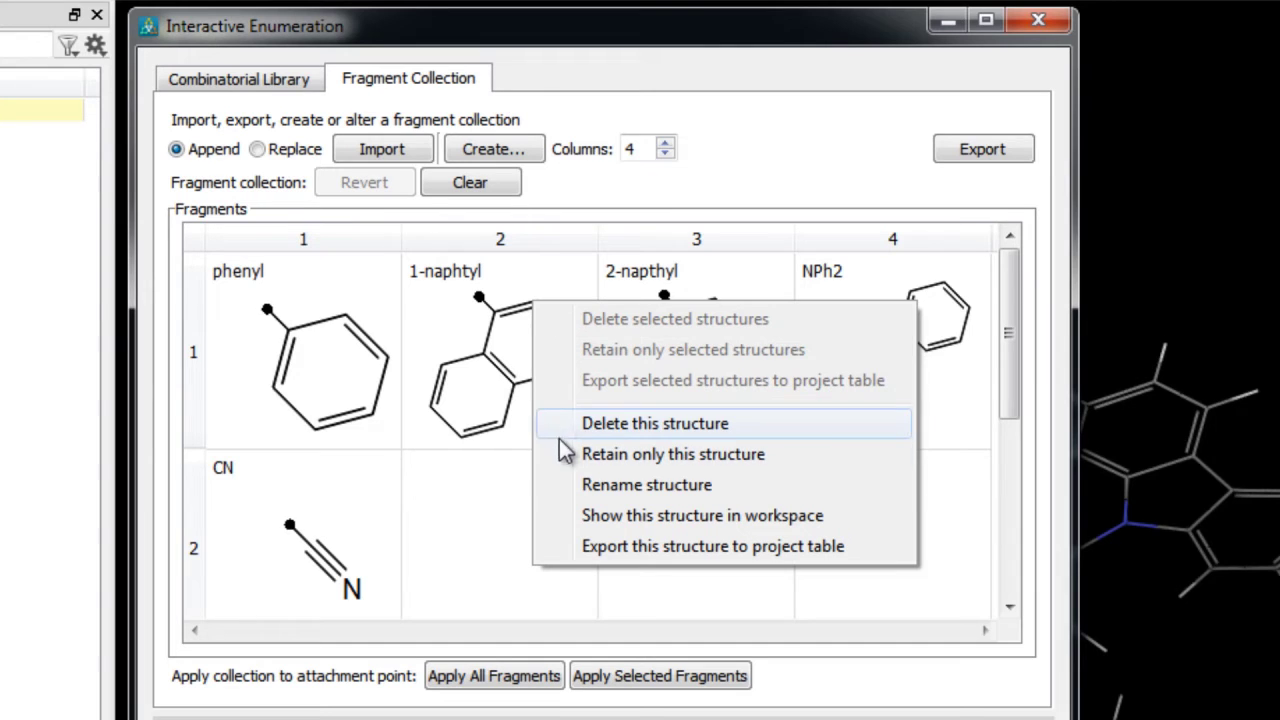
left_click(410, 705)
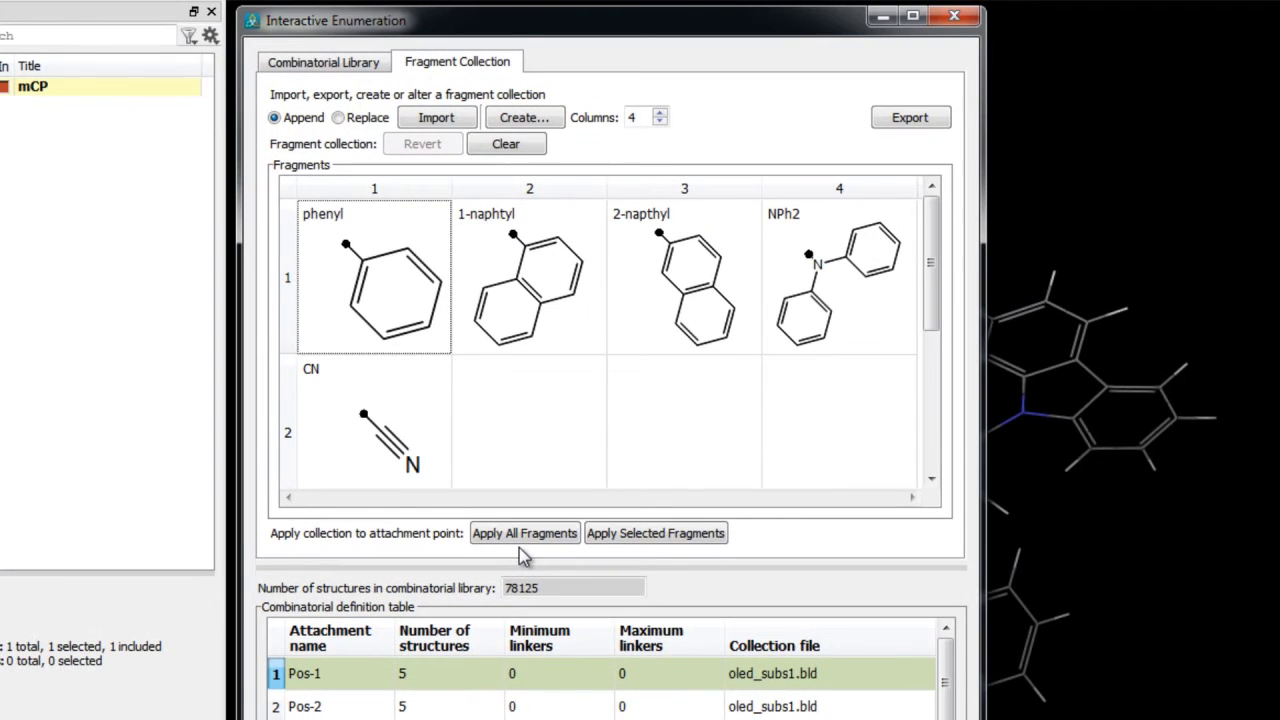
left_click(350, 66)
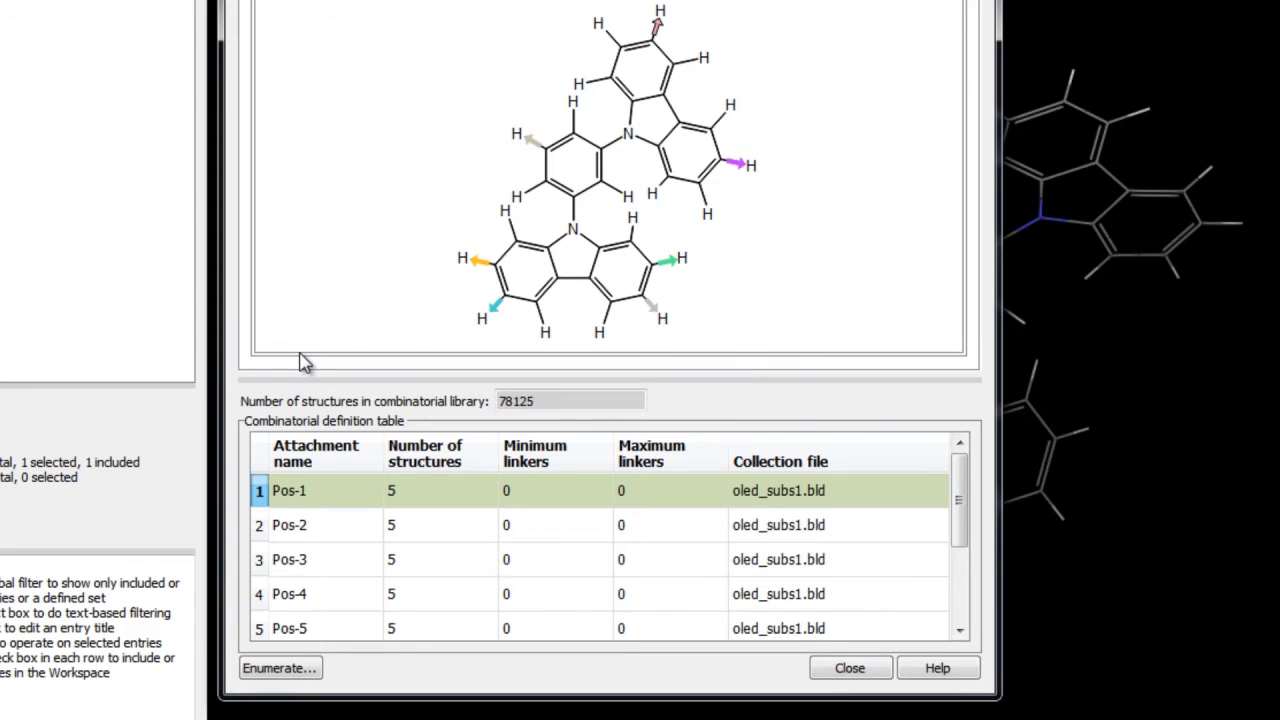
- Run the enumeration as a job named mcp_enumerated on localhost, with the output appended as new entries
left_click(294, 670)
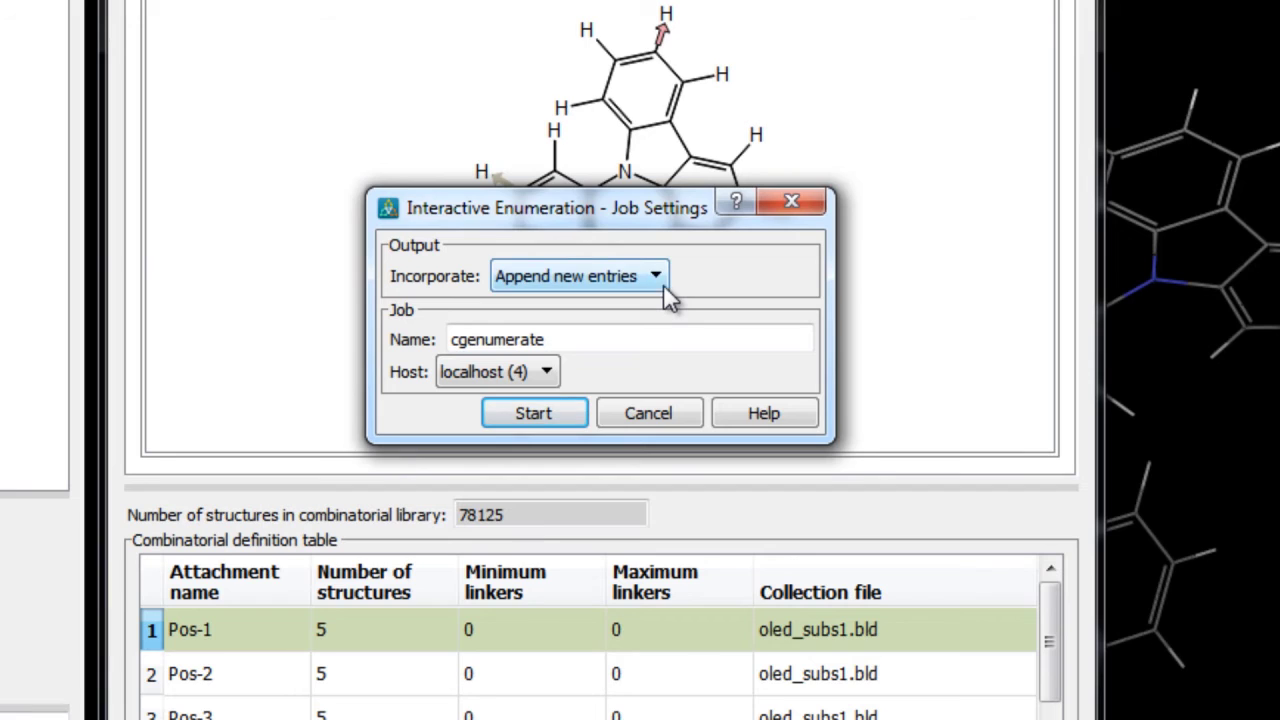
left_click(662, 285)
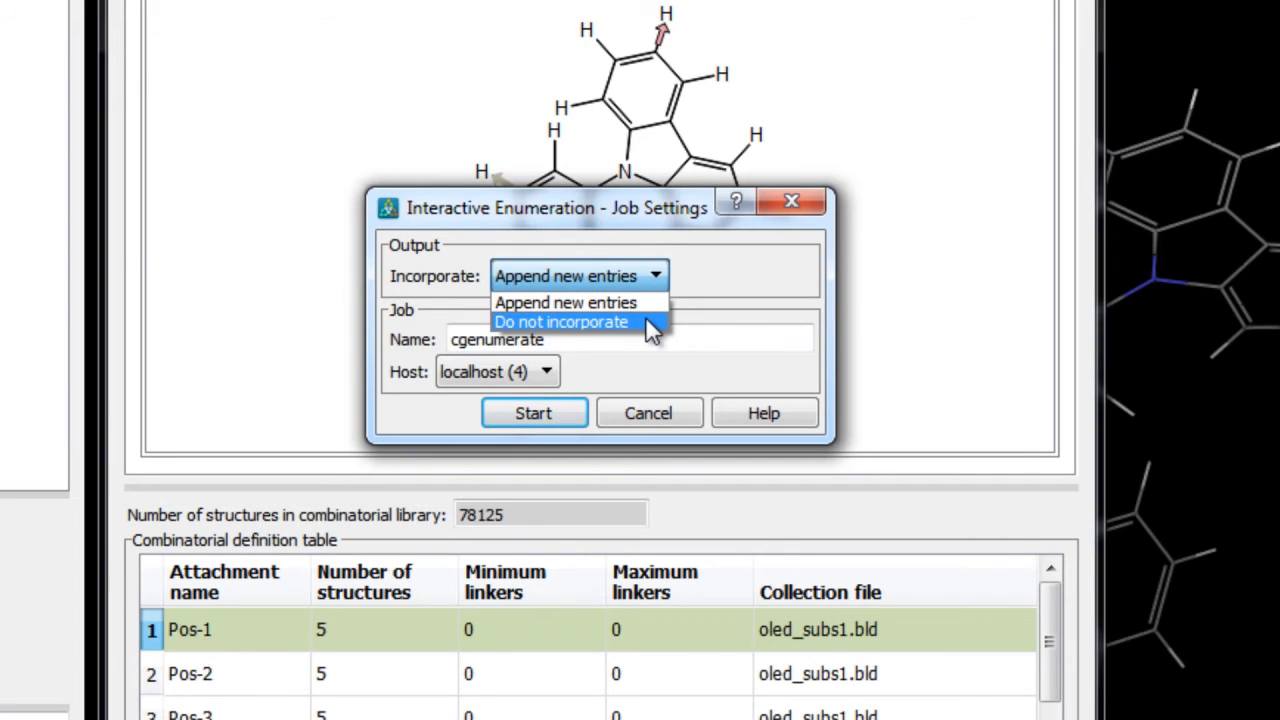
left_click(645, 301)
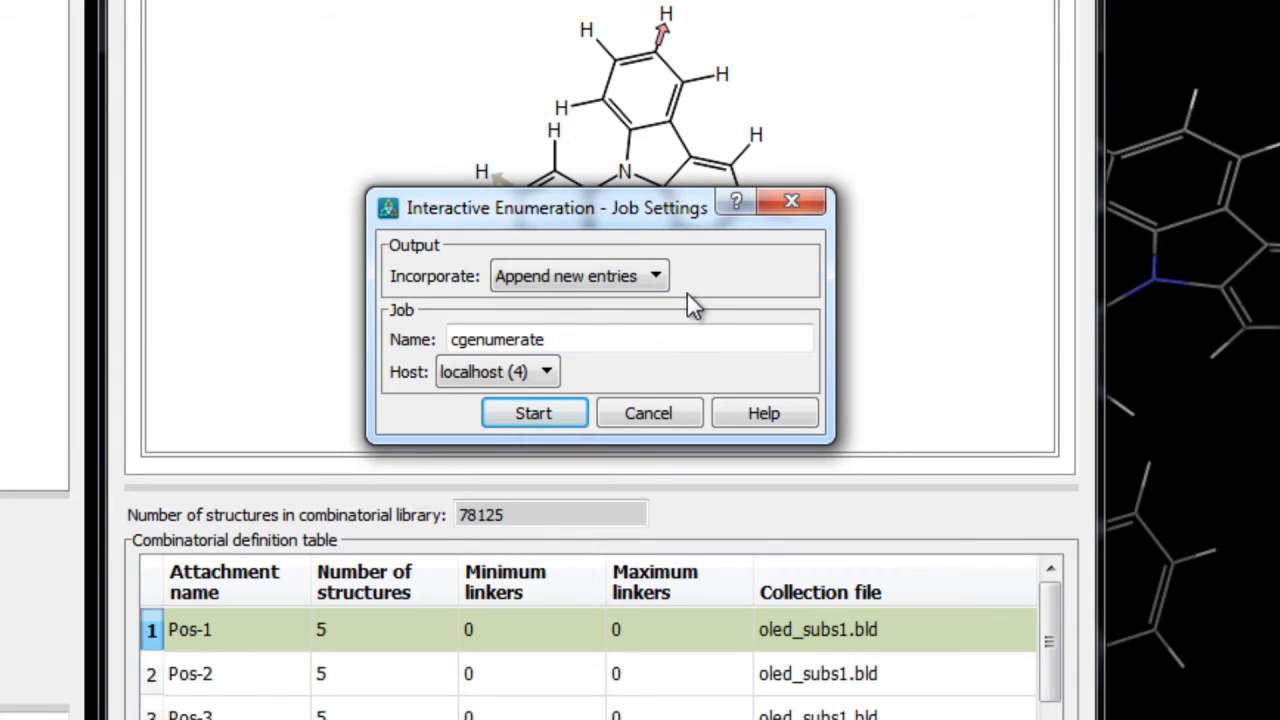
double_click(575, 341)
type("mcp_enumerated")
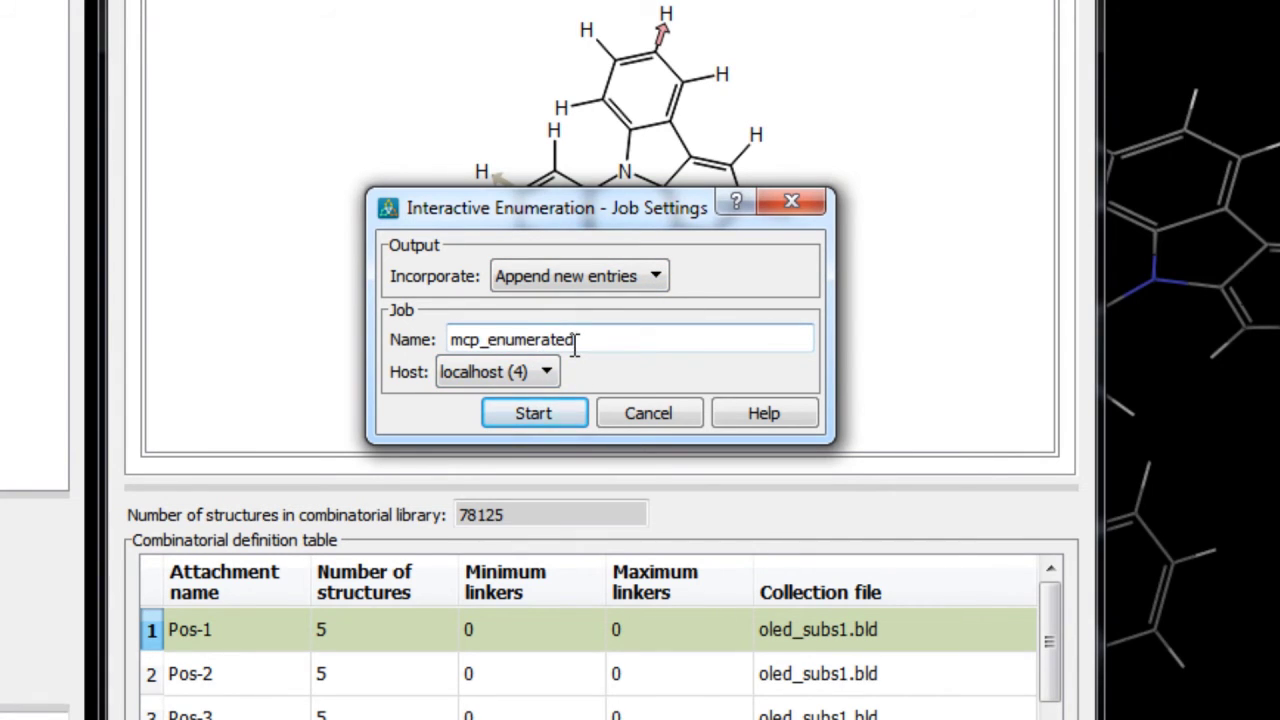
left_click(558, 410)
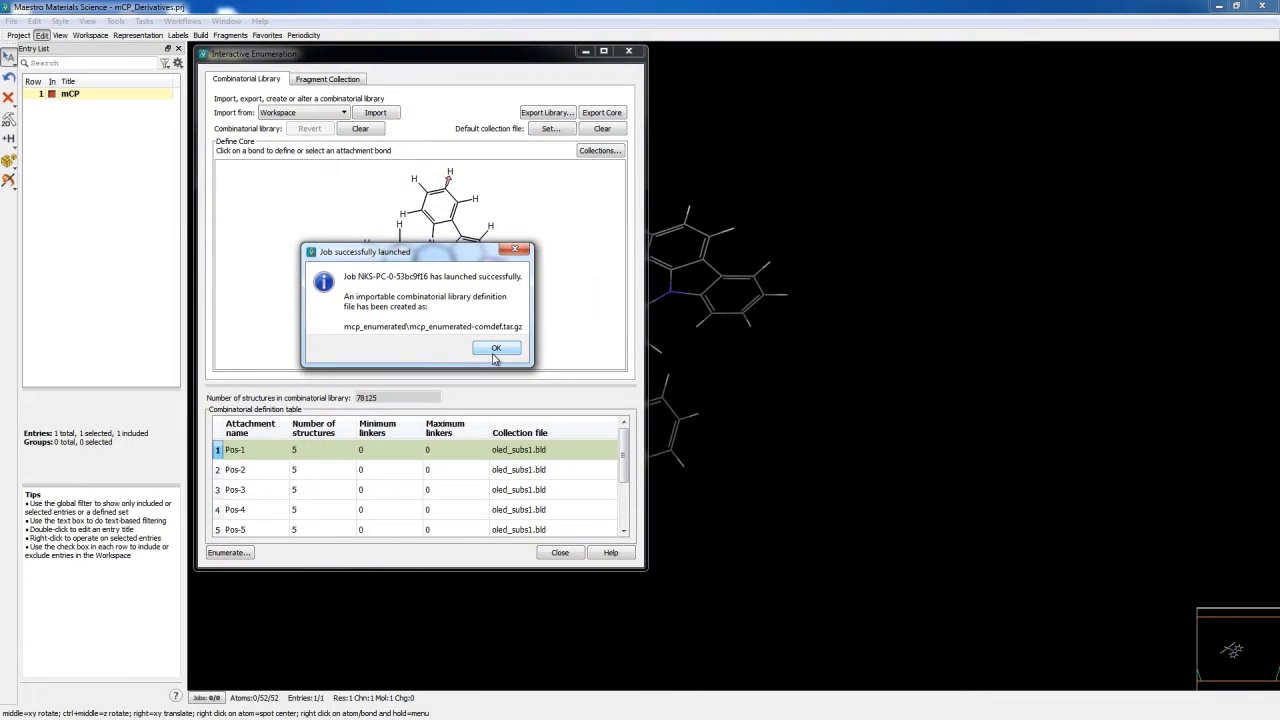
left_click(495, 349)
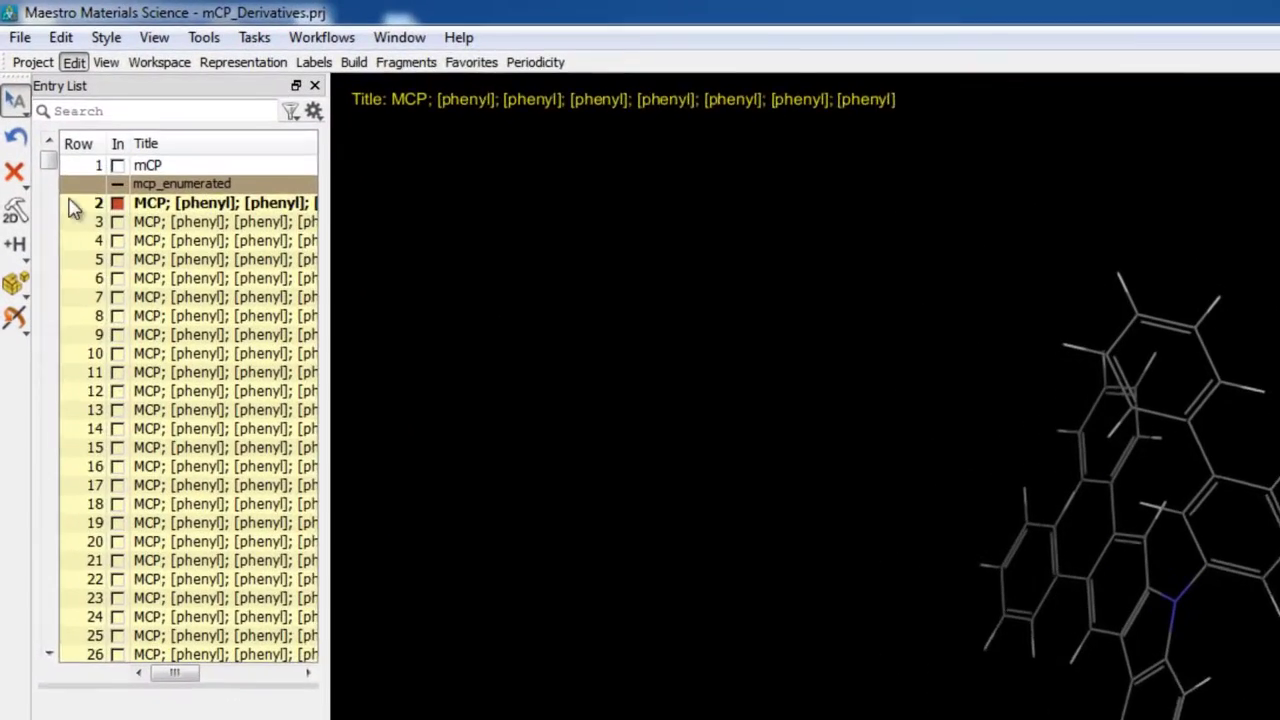
- Look through the mcp_enumerated entries and open the project table
mouse_move(48, 160)
left_mouse_down()
mouse_move(55, 390)
mouse_move(88, 655)
mouse_move(60, 160)
left_mouse_up()
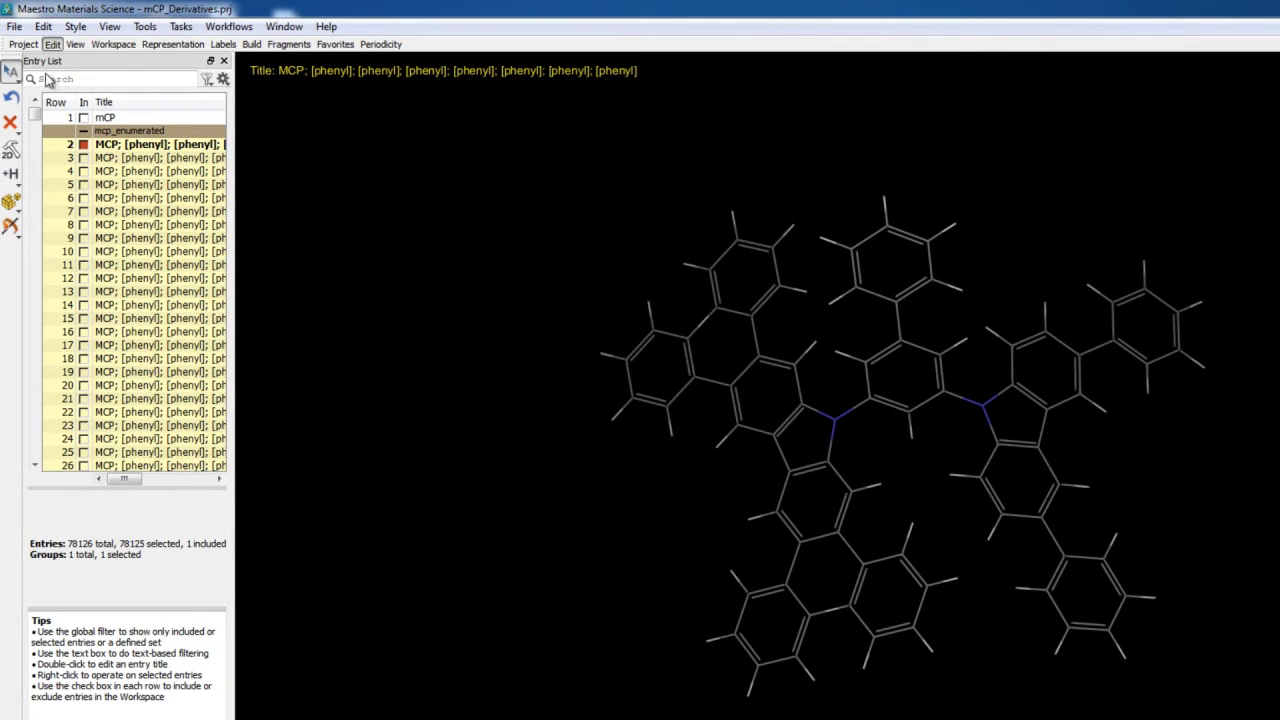
left_click(23, 45)
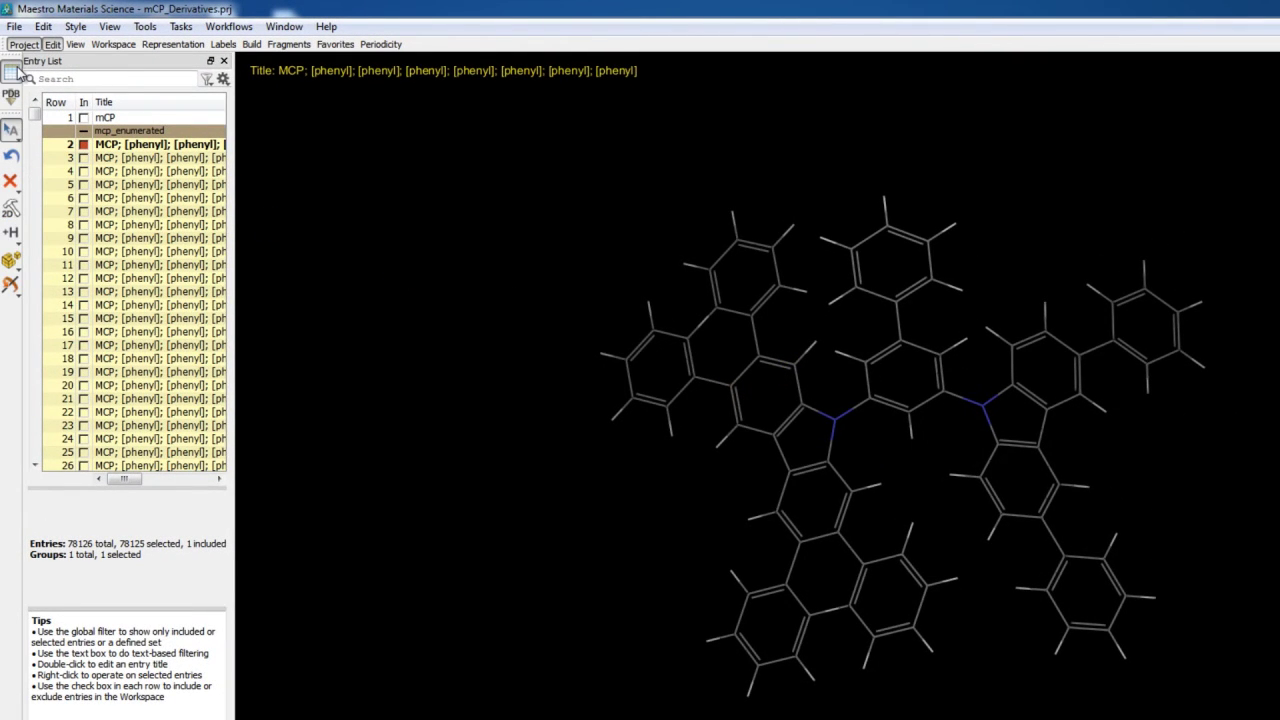
left_click(12, 71)
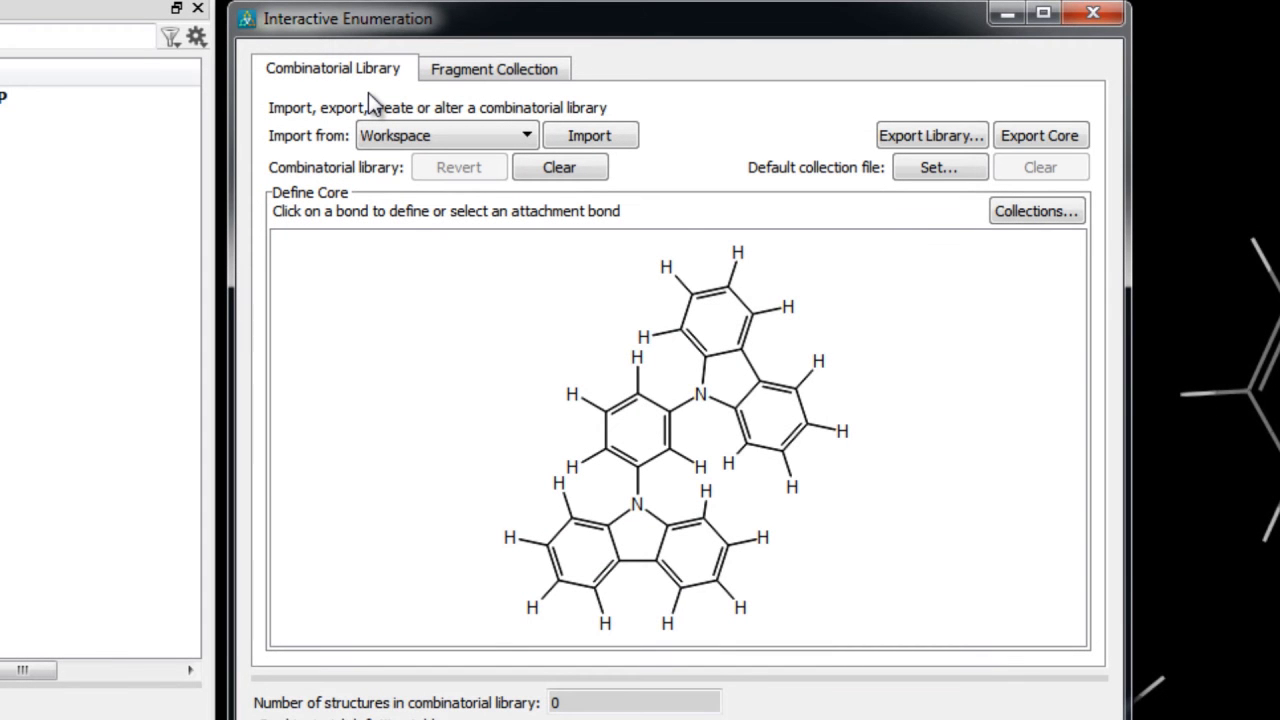
- Start creating a fragment collection, sketch a benzene ring and add it to the palette of structures
left_click(497, 69)
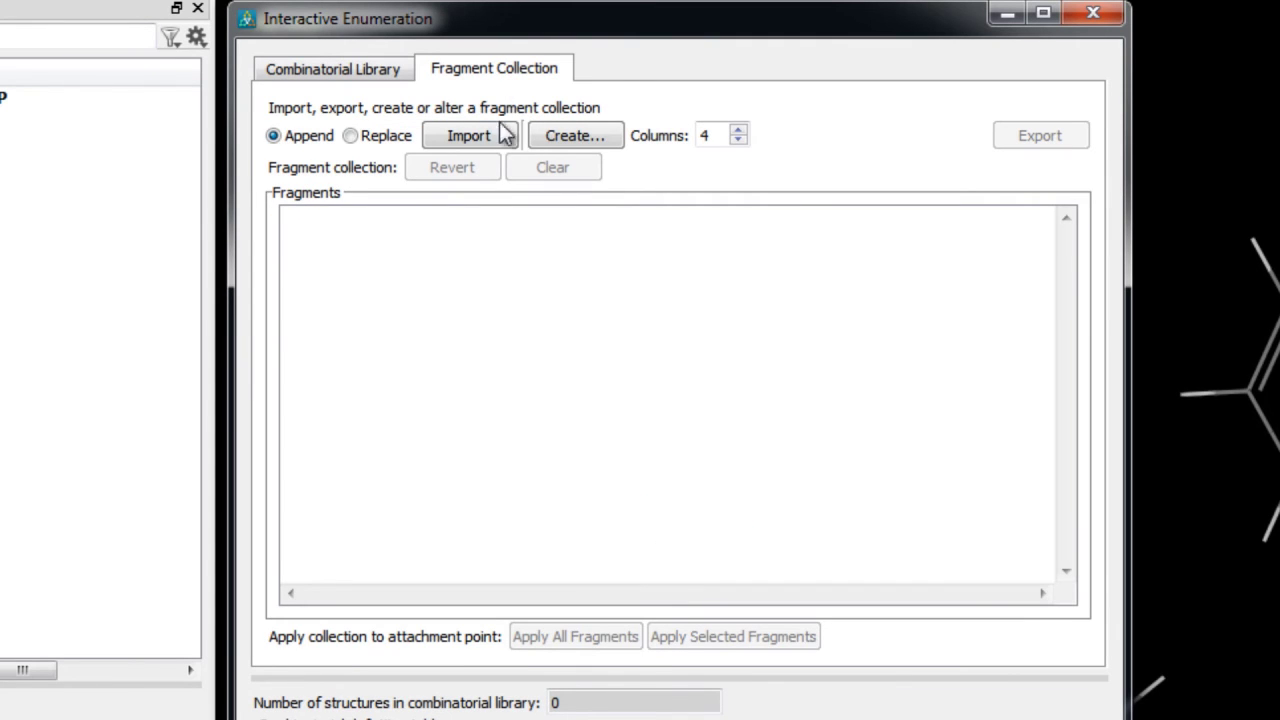
left_click(615, 134)
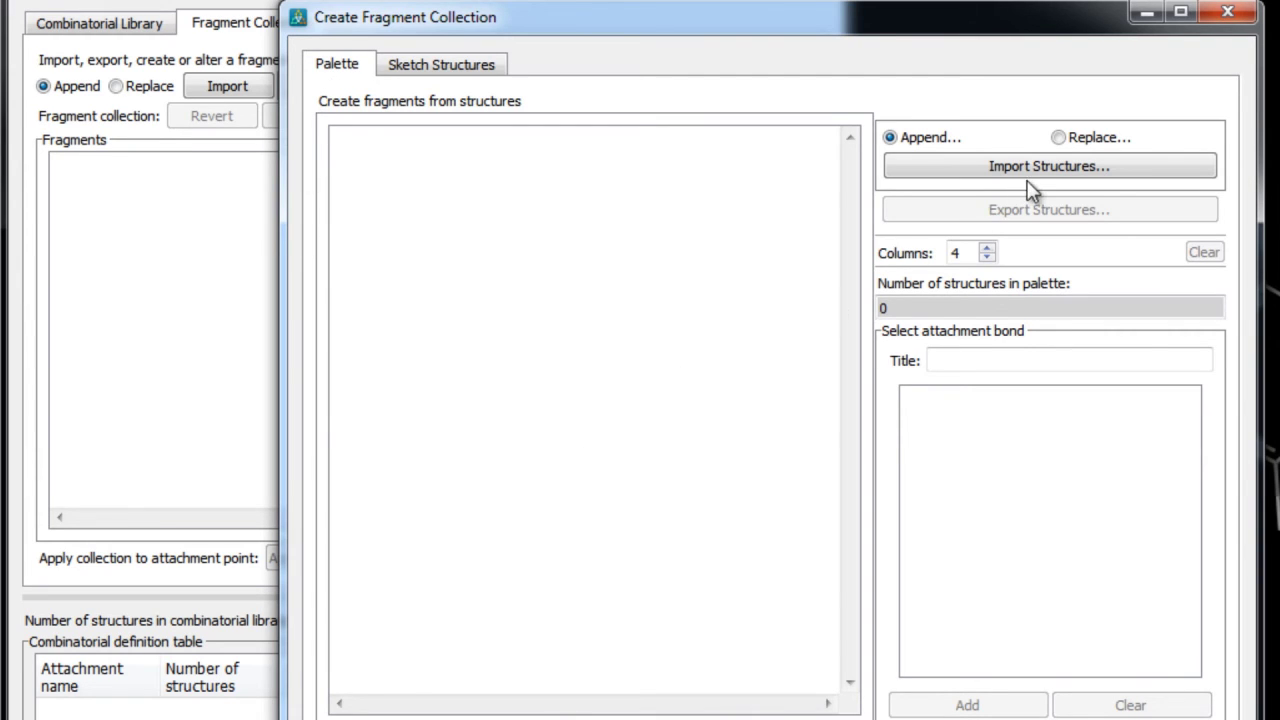
left_click(421, 74)
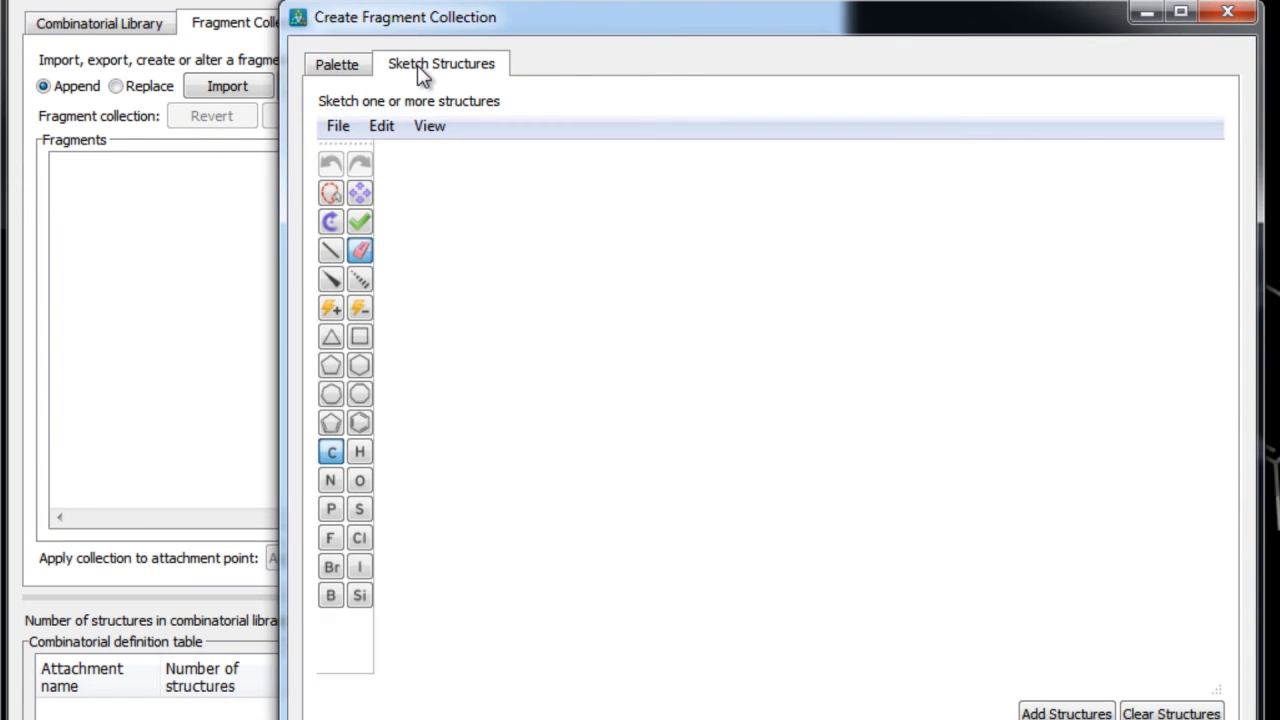
left_click(361, 424)
left_click(452, 402)
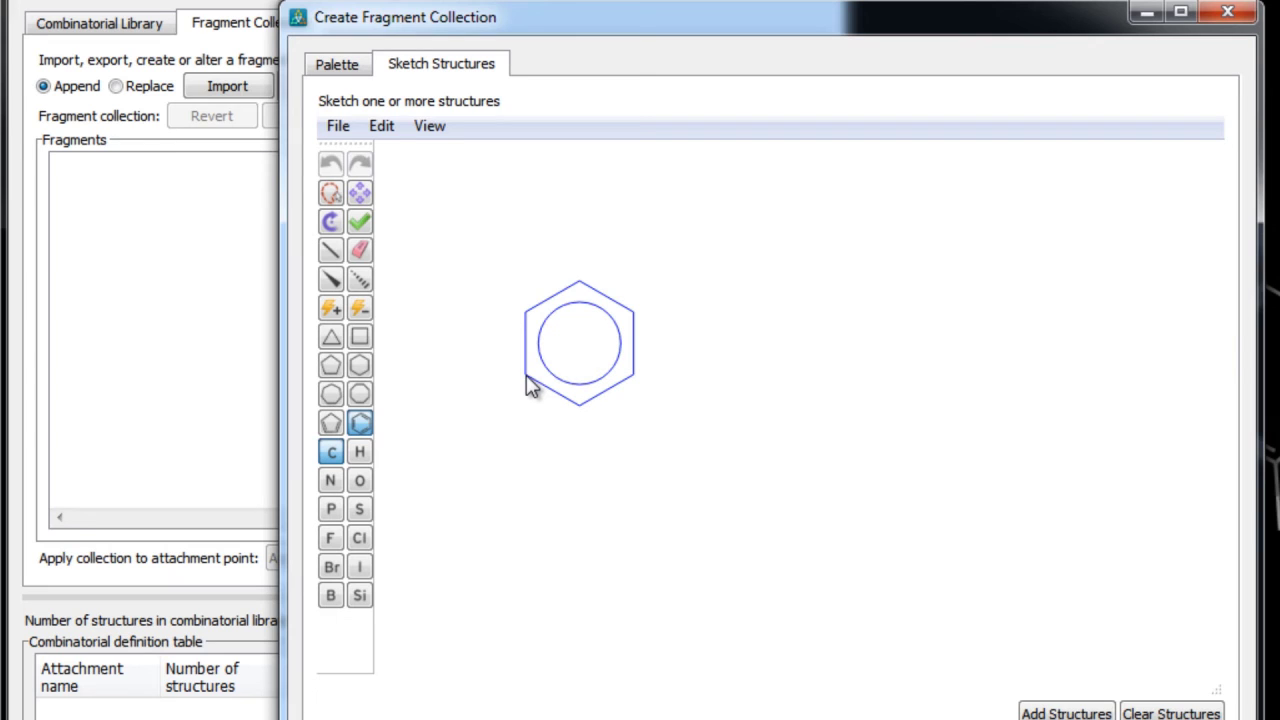
left_click(531, 389)
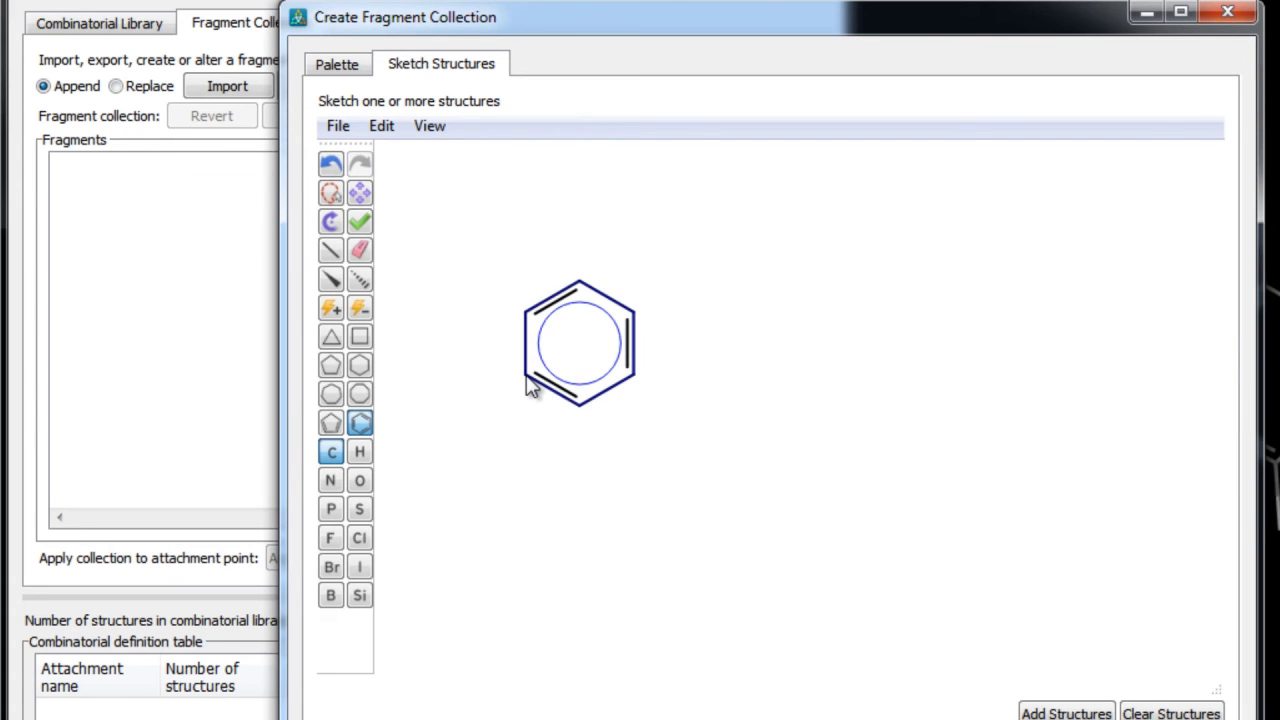
left_click(1070, 713)
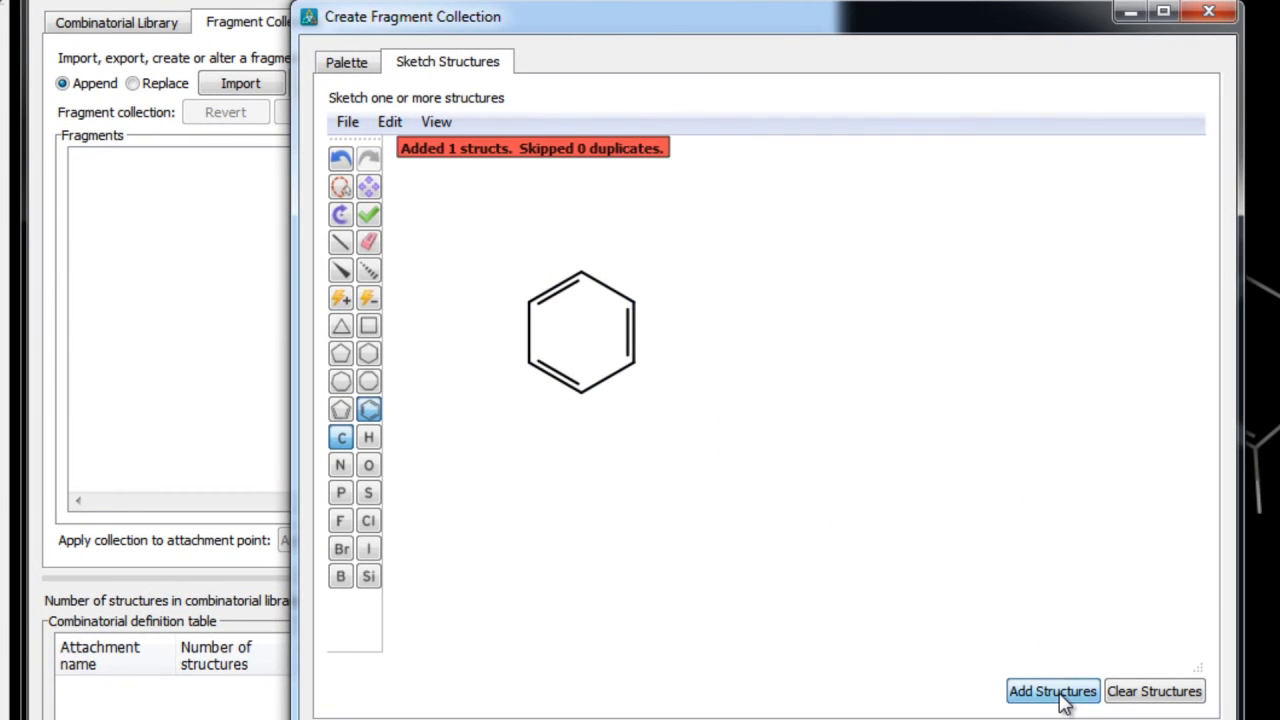
- Fuse a second benzene ring onto the sketched benzene to form naphthalene and add it to the palette of structures
left_click(346, 63)
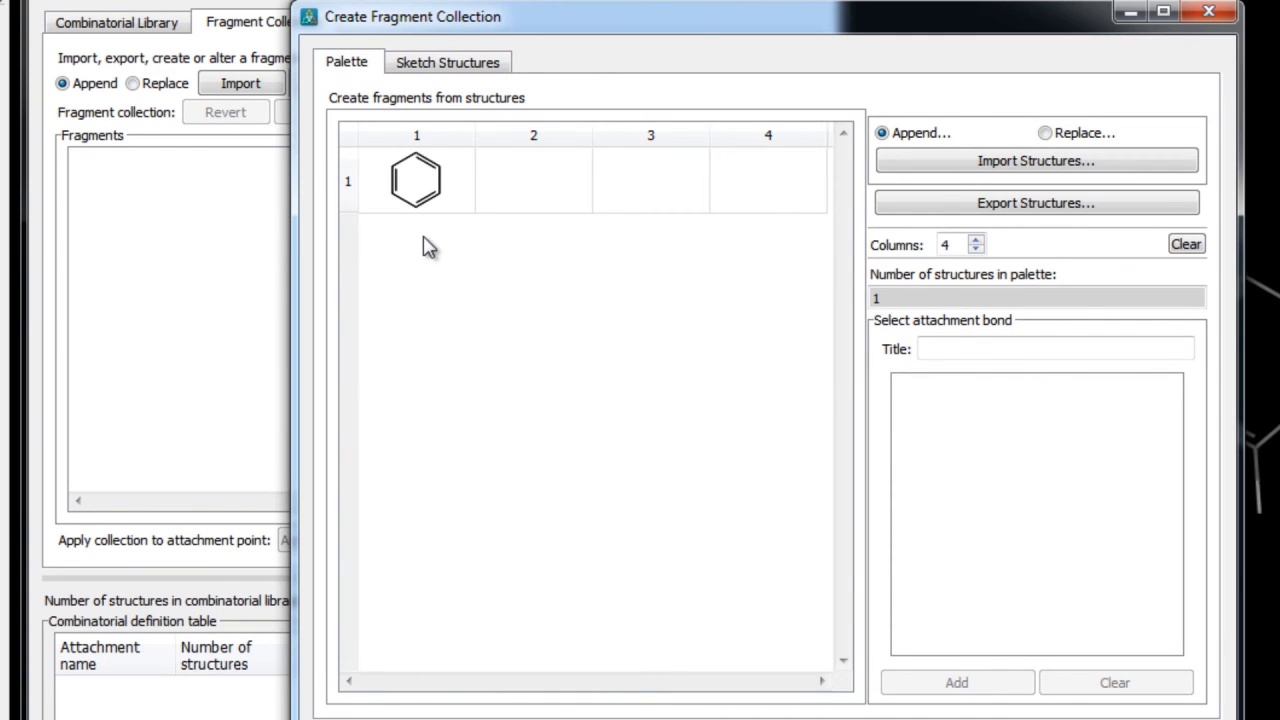
left_click(470, 61)
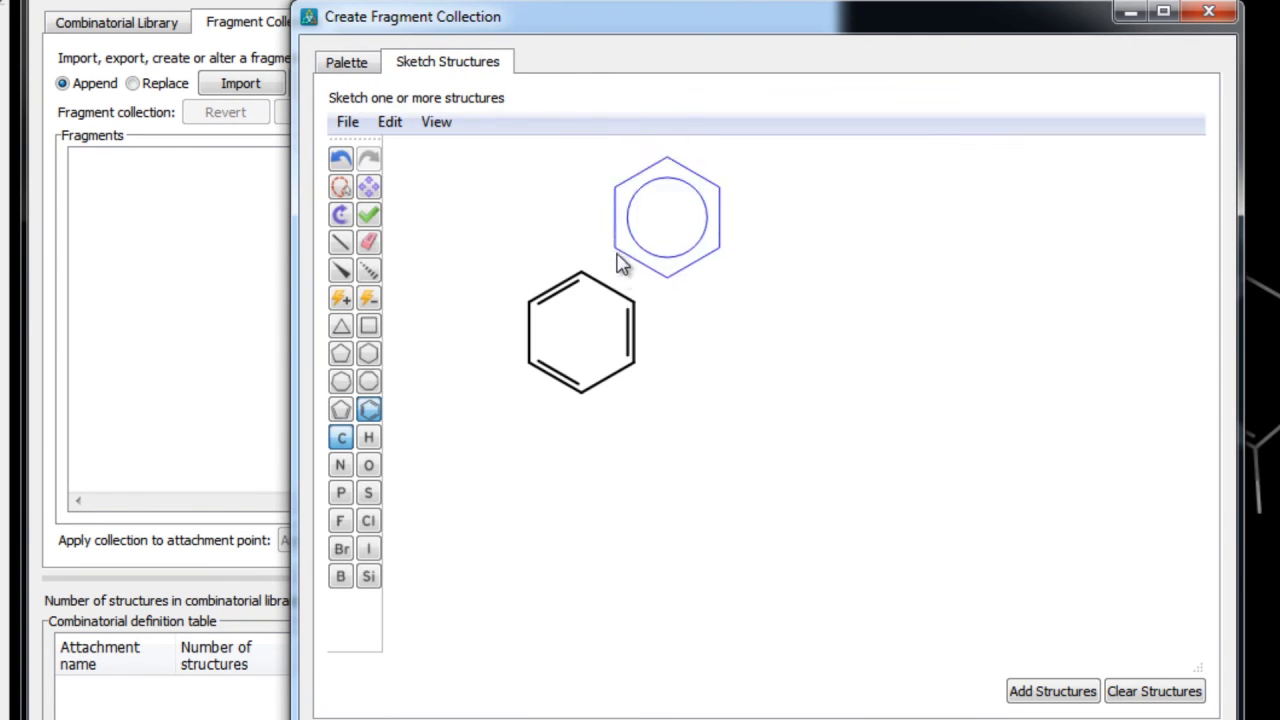
left_click(600, 290)
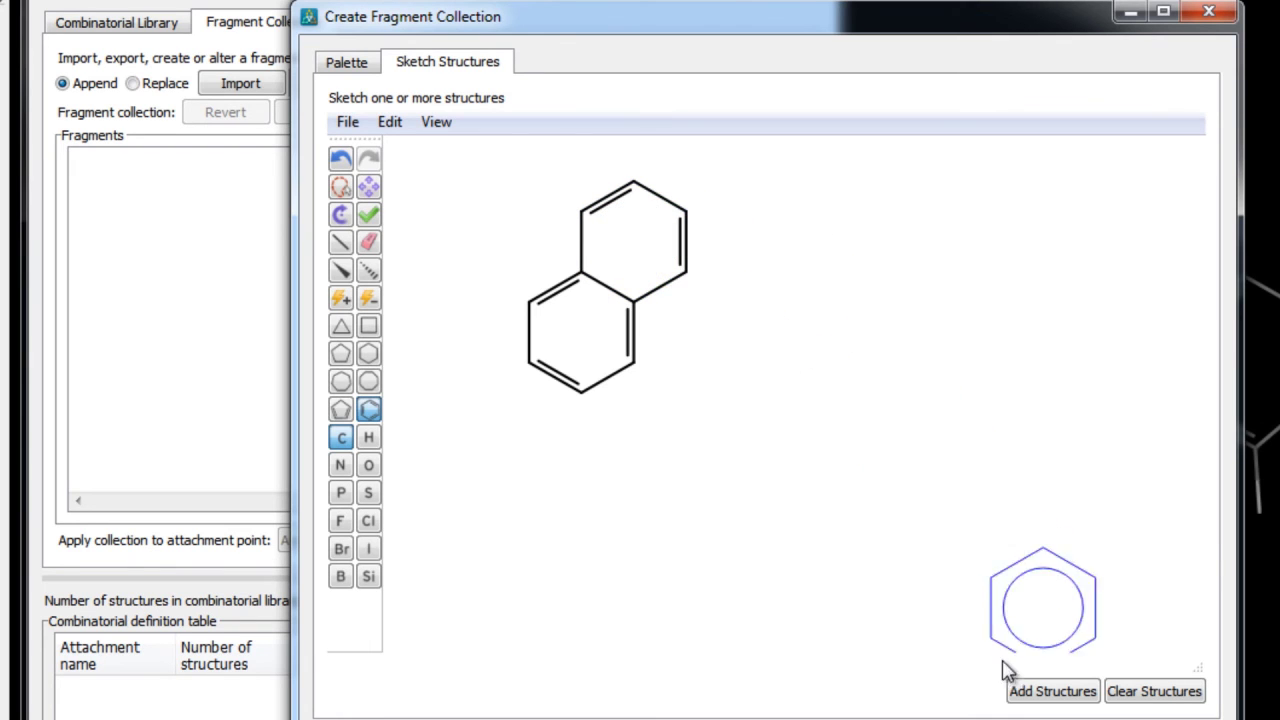
left_click(1025, 692)
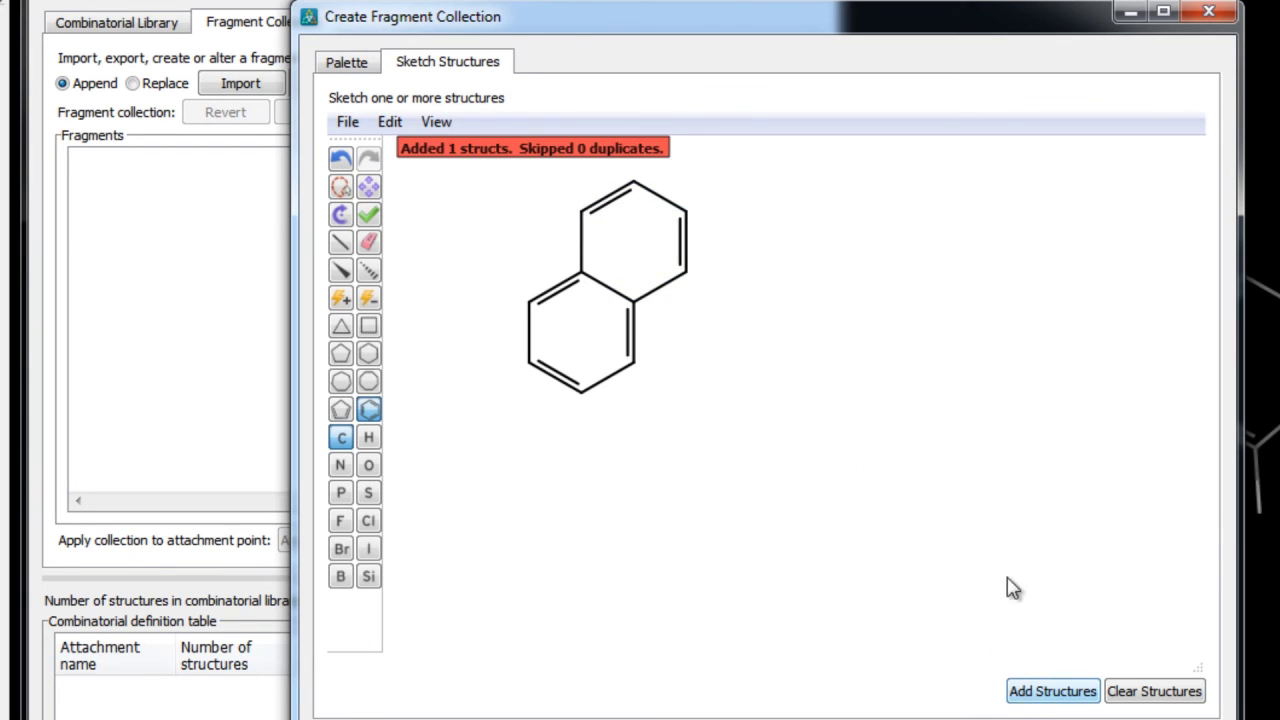
- Create a phenyl fragment from the palette's benzene structure, using its uppermost C–H bond as the attachment bond
left_click(348, 66)
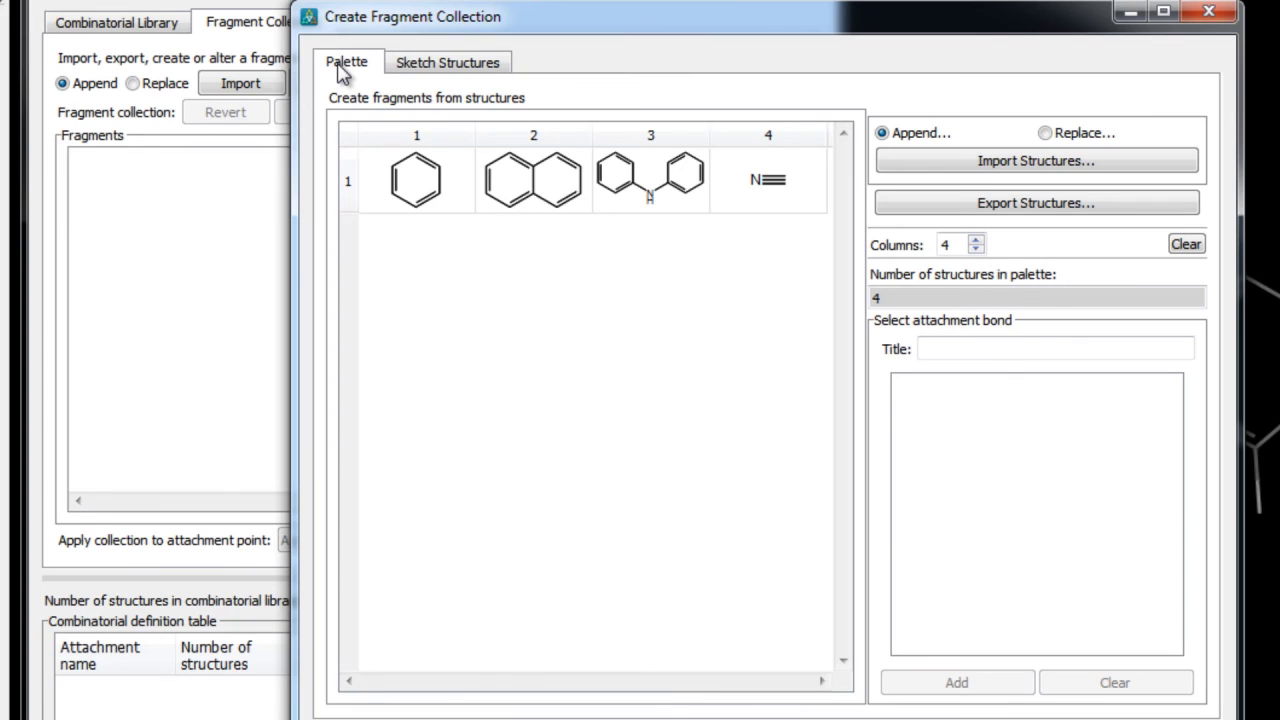
left_click(442, 190)
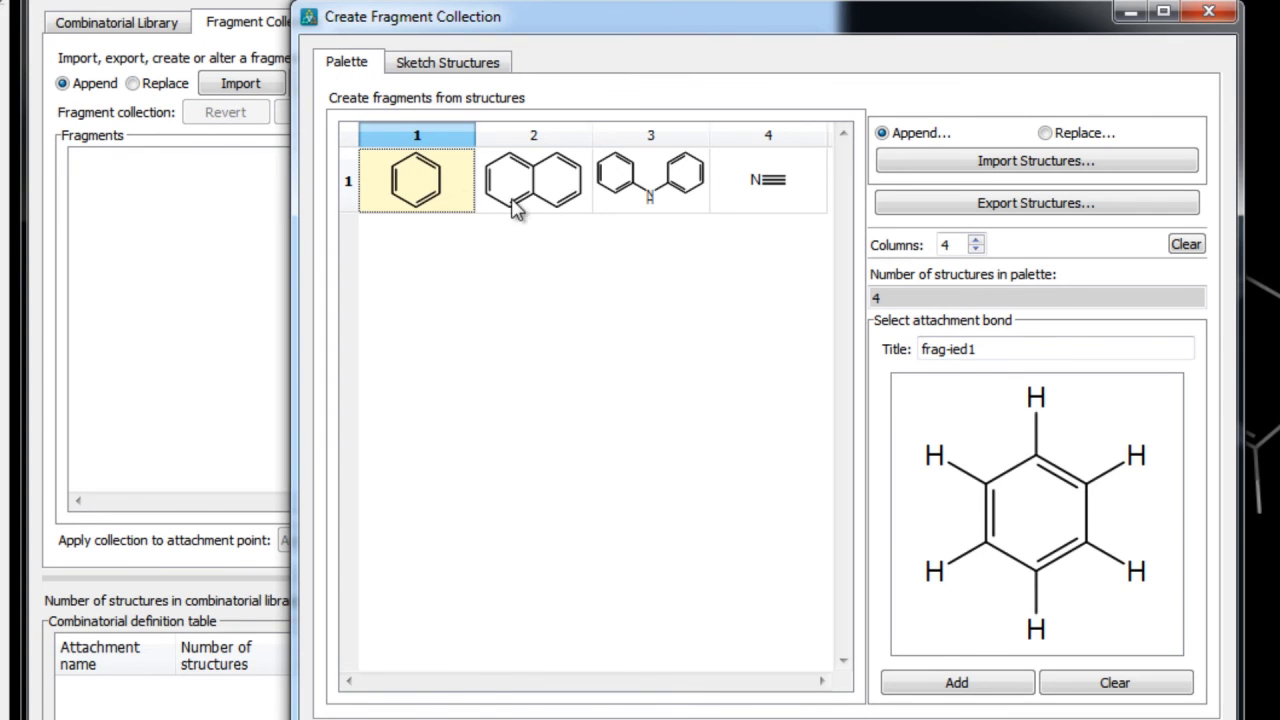
left_click(1038, 435)
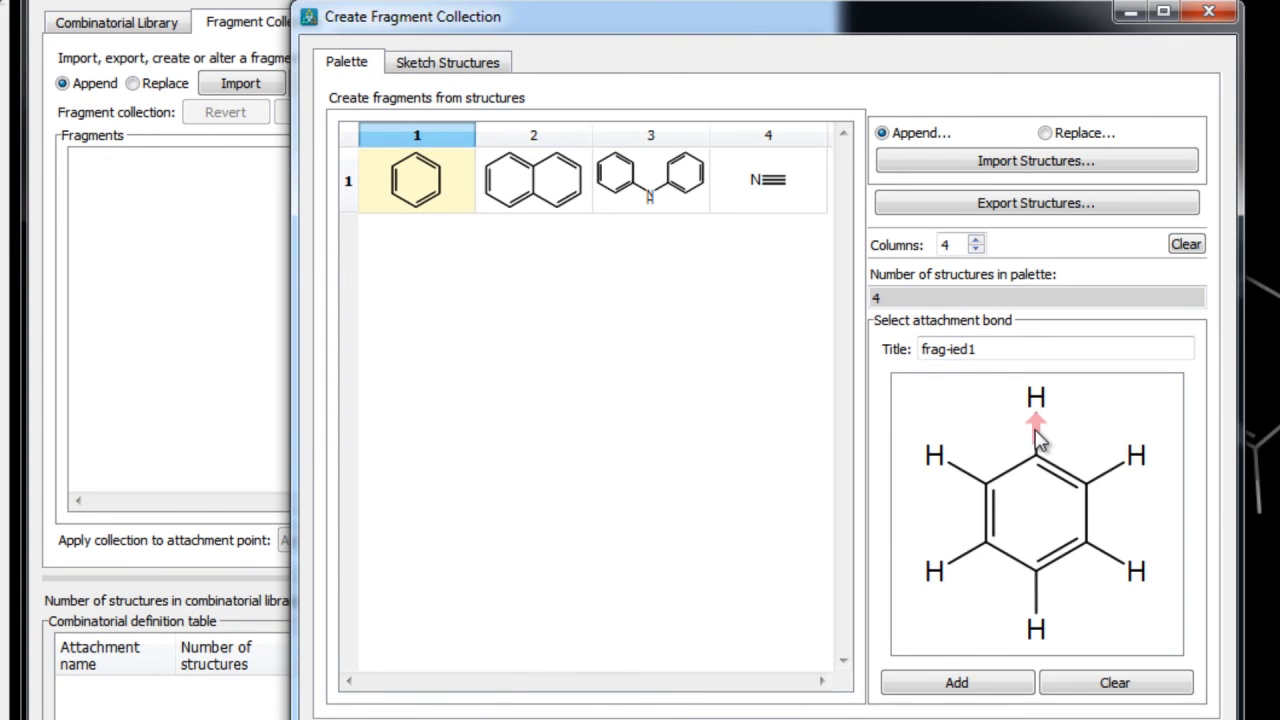
left_click(998, 688)
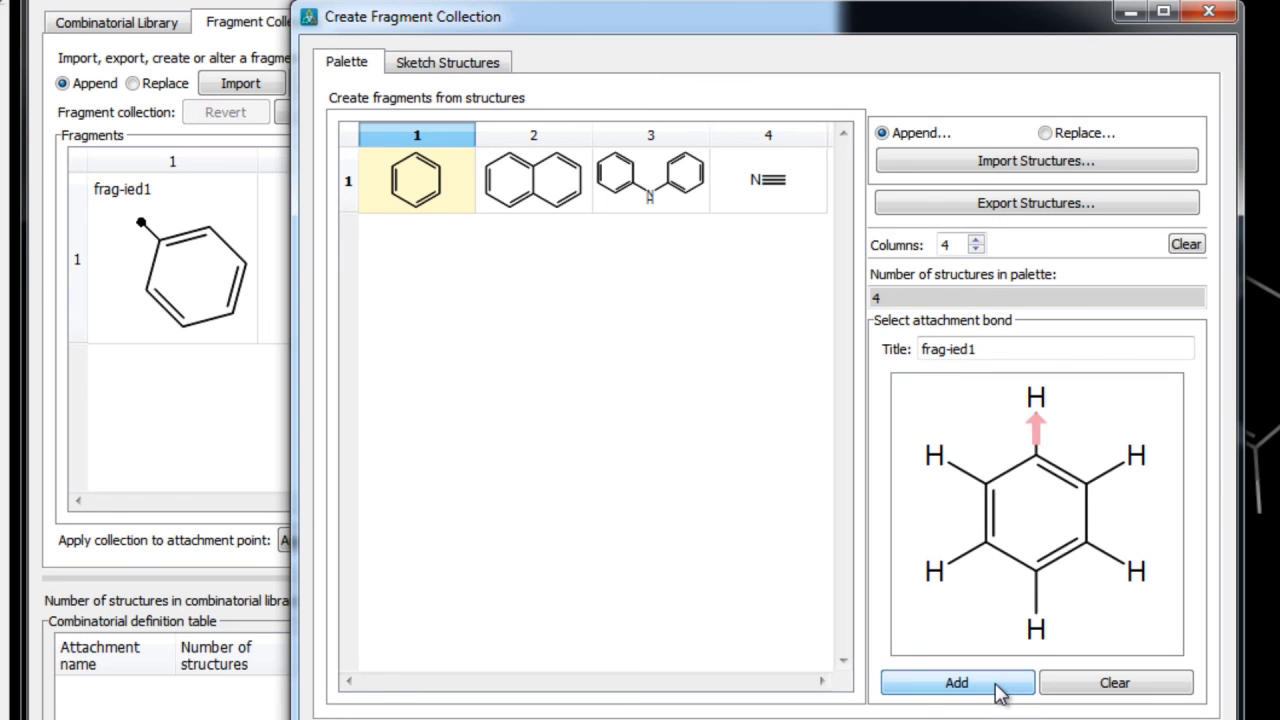
- Add fragments from the naphthalene's alpha C–H bond and the hydrogen cyanide's C–H bond, and finish creating the fragment collection
left_click(540, 205)
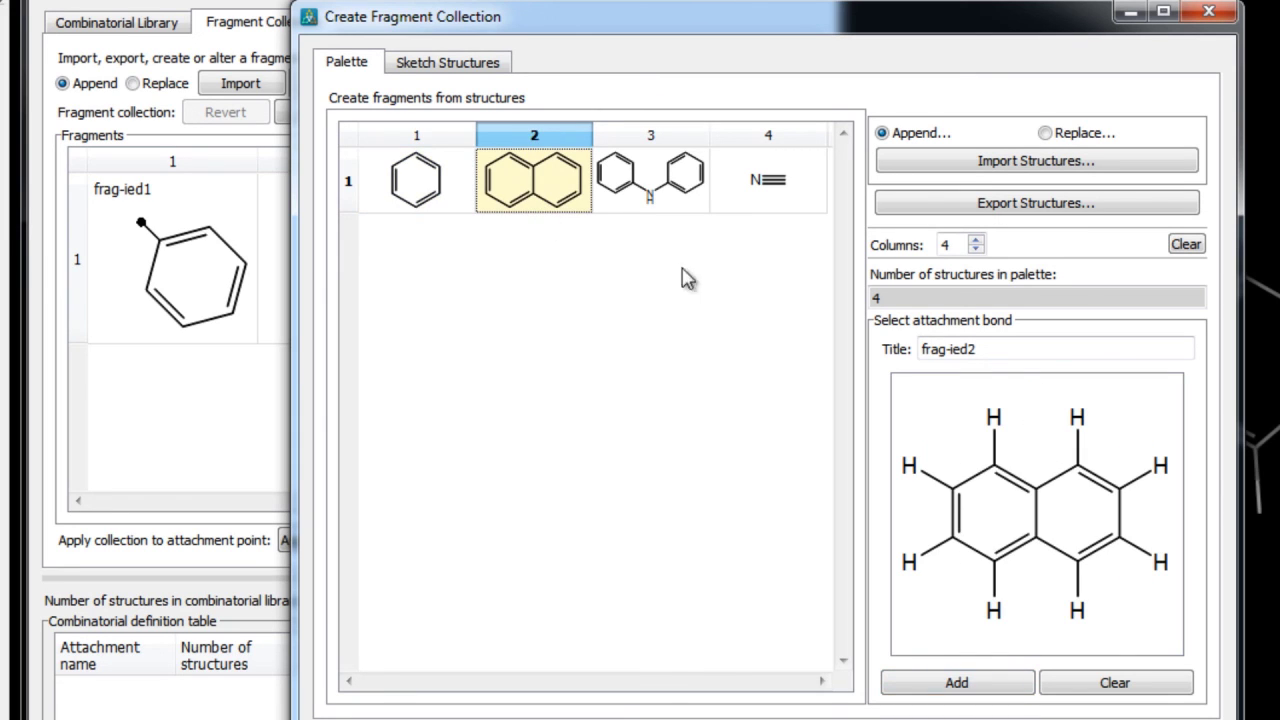
left_click(1000, 462)
left_click(964, 680)
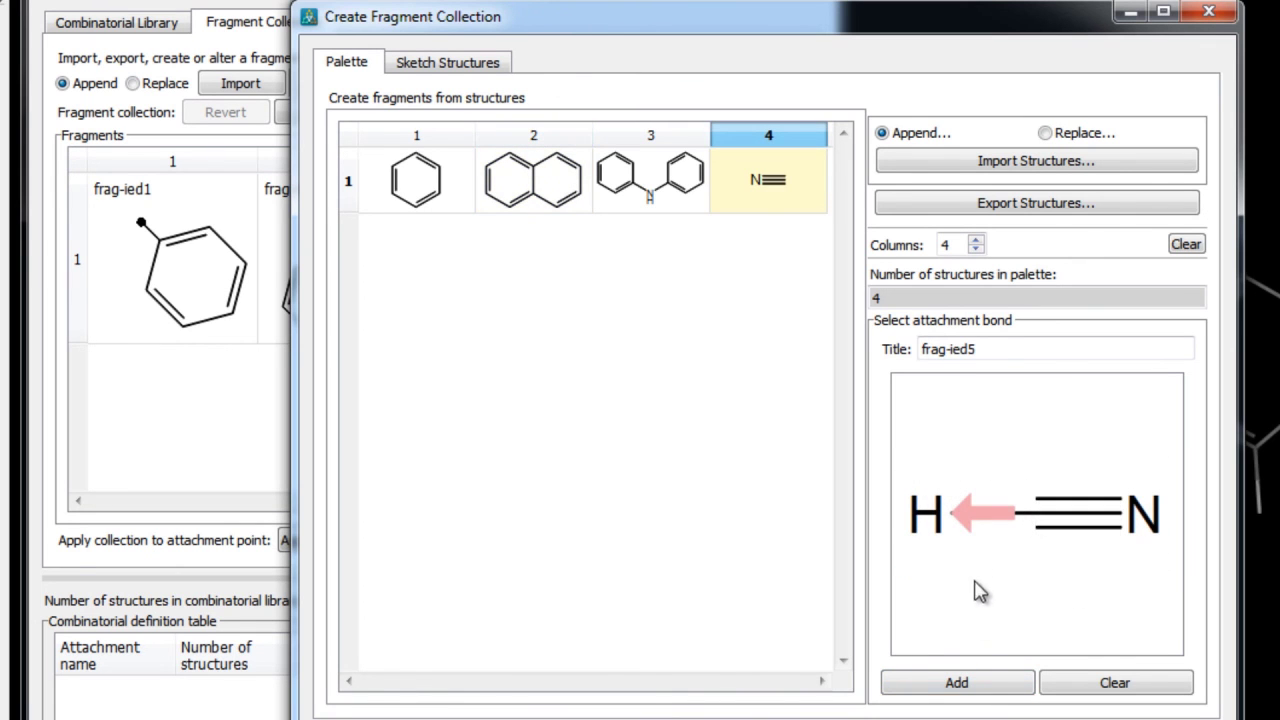
left_click(957, 682)
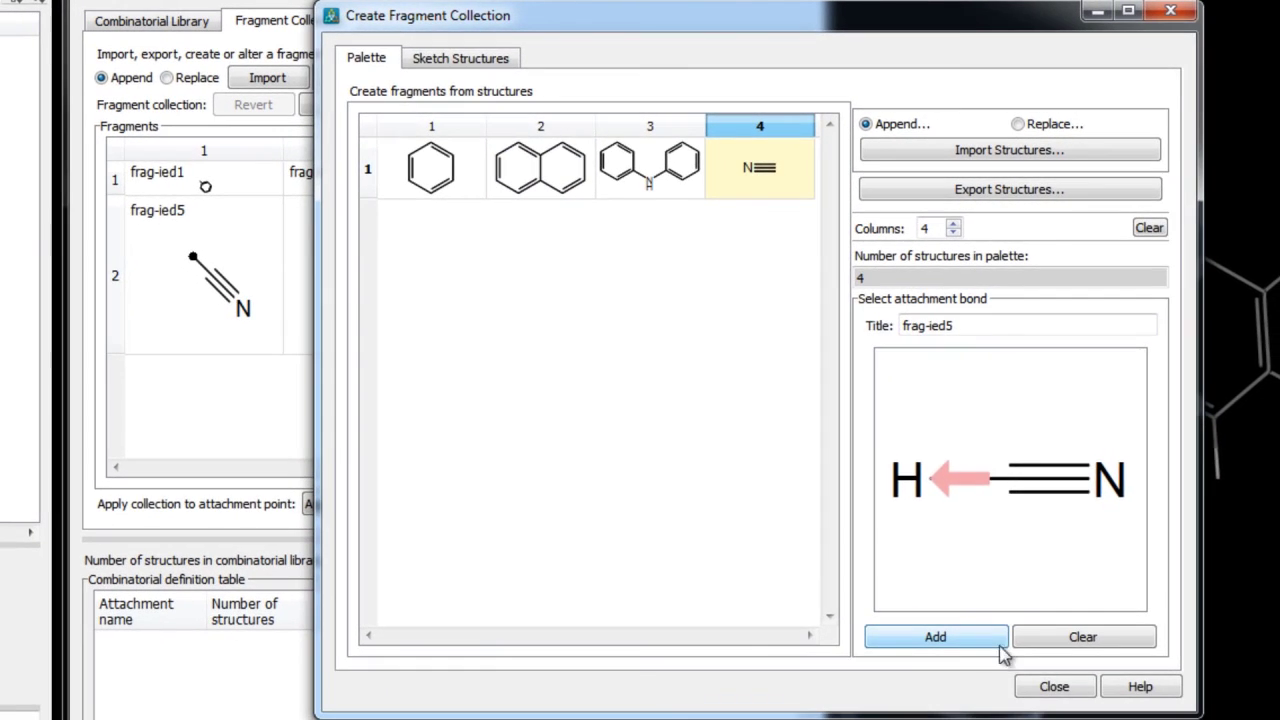
left_click(1054, 686)
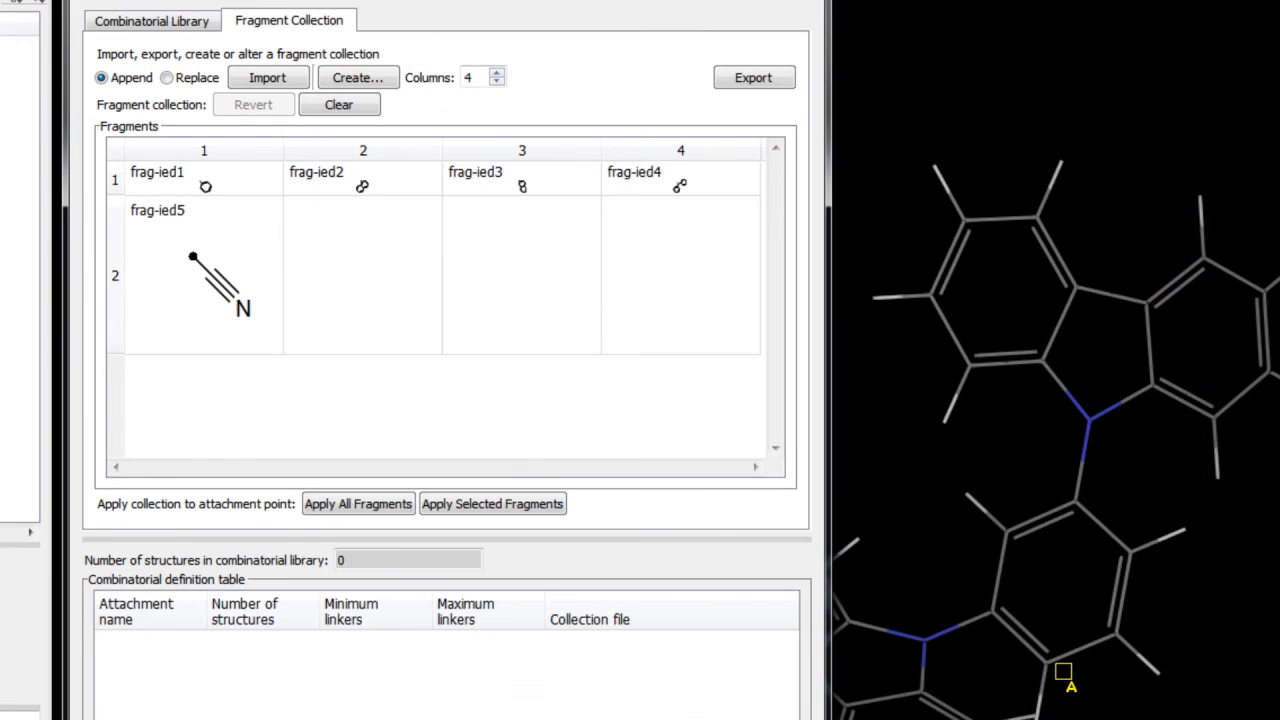
- Show the fragment collection in 5 columns and open its export options
left_click(497, 72)
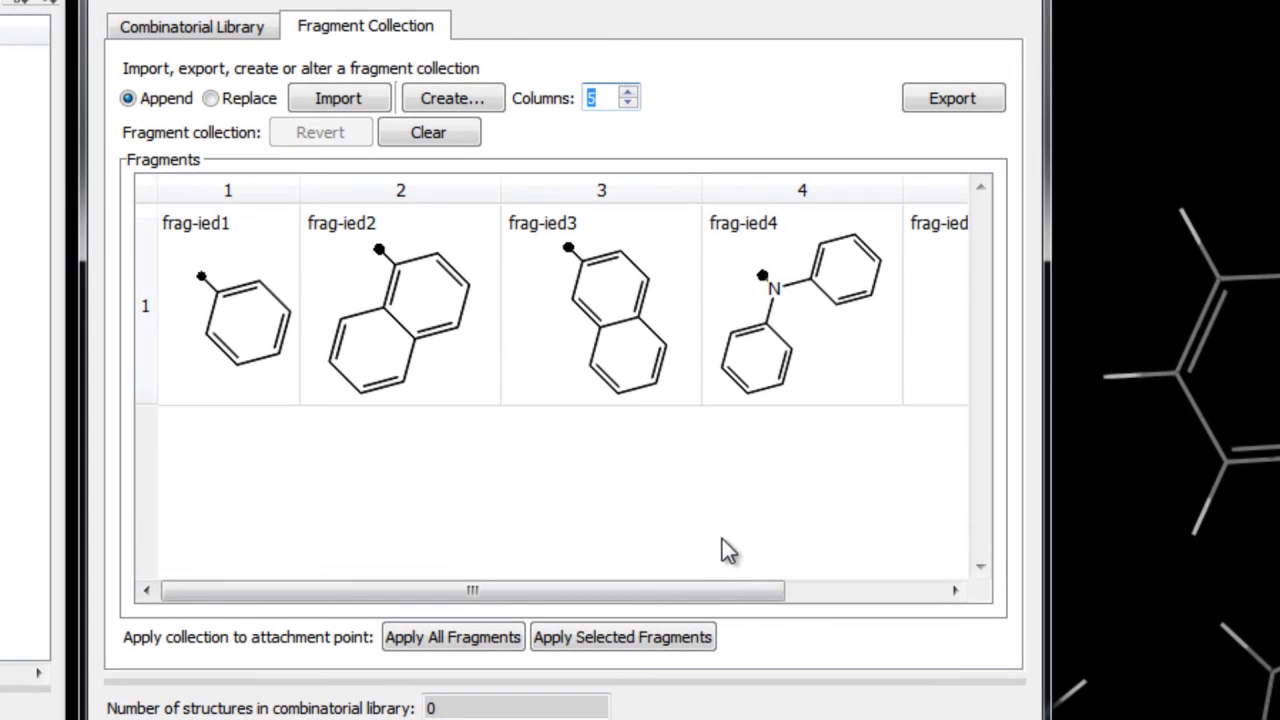
mouse_move(729, 598)
left_mouse_down()
mouse_move(873, 634)
mouse_move(736, 607)
left_mouse_up()
left_click(965, 110)
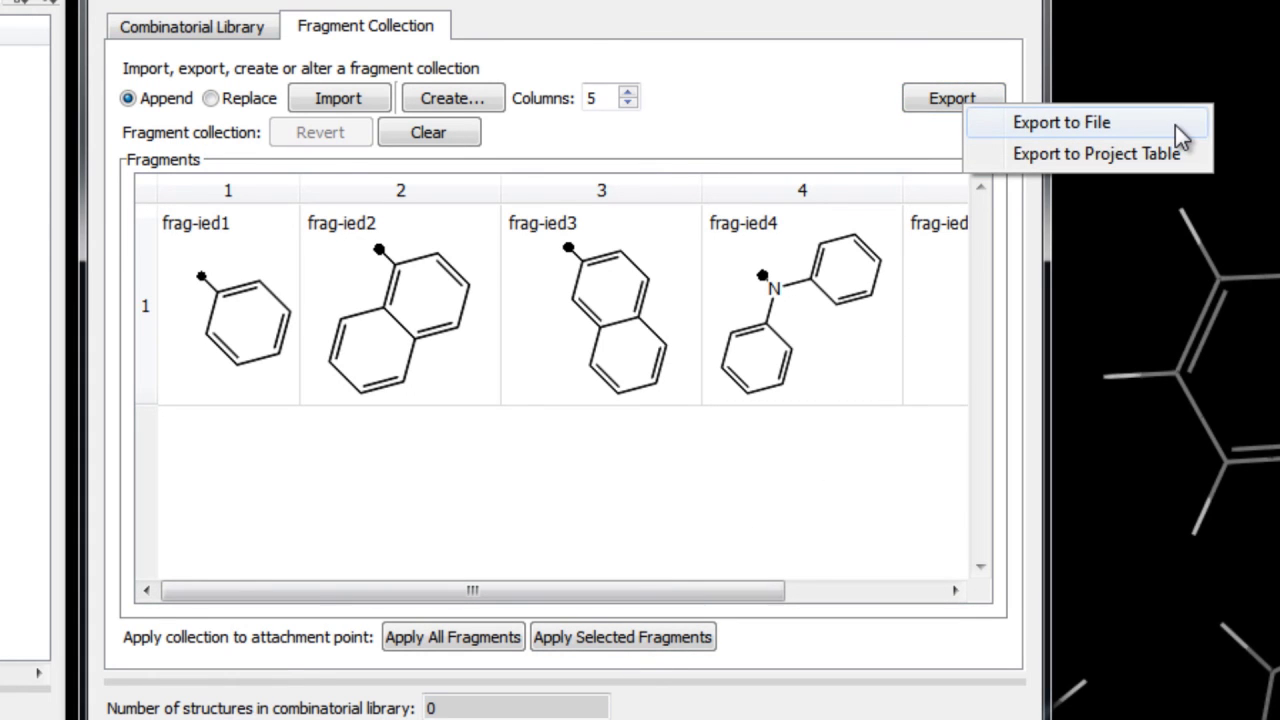